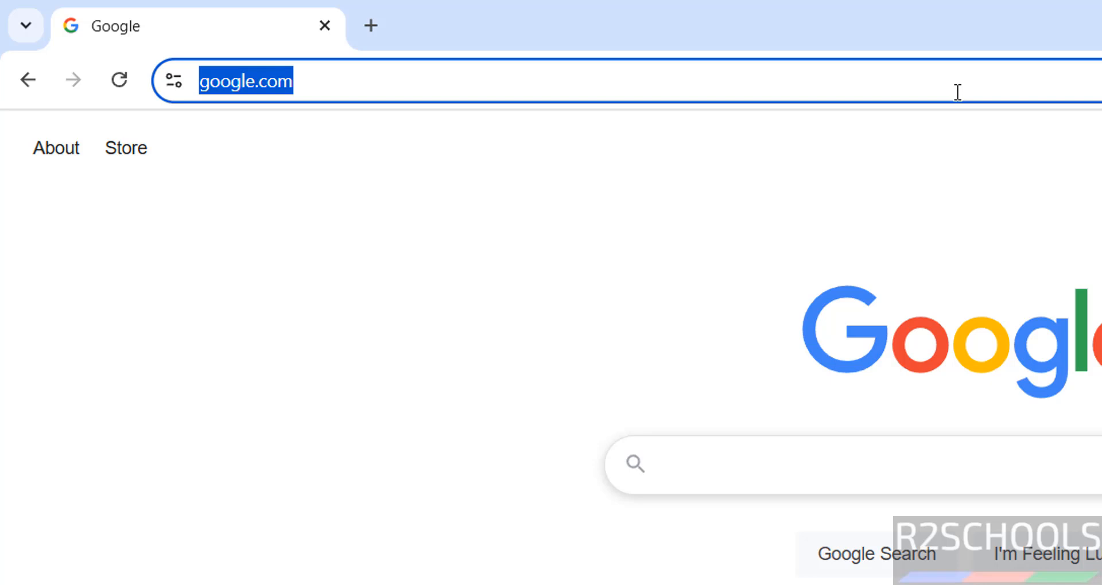
Go to ubuntu.com and open the Get Ubuntu Server download page.
{"action": "type", "text": "ubuntu.com"}
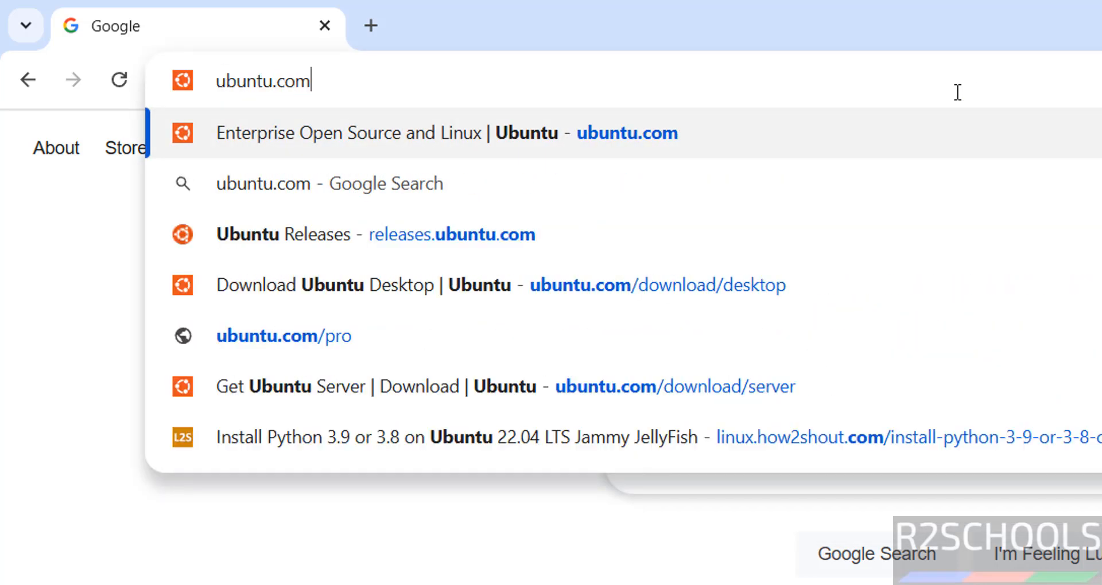
{"action": "key", "text": "Return"}
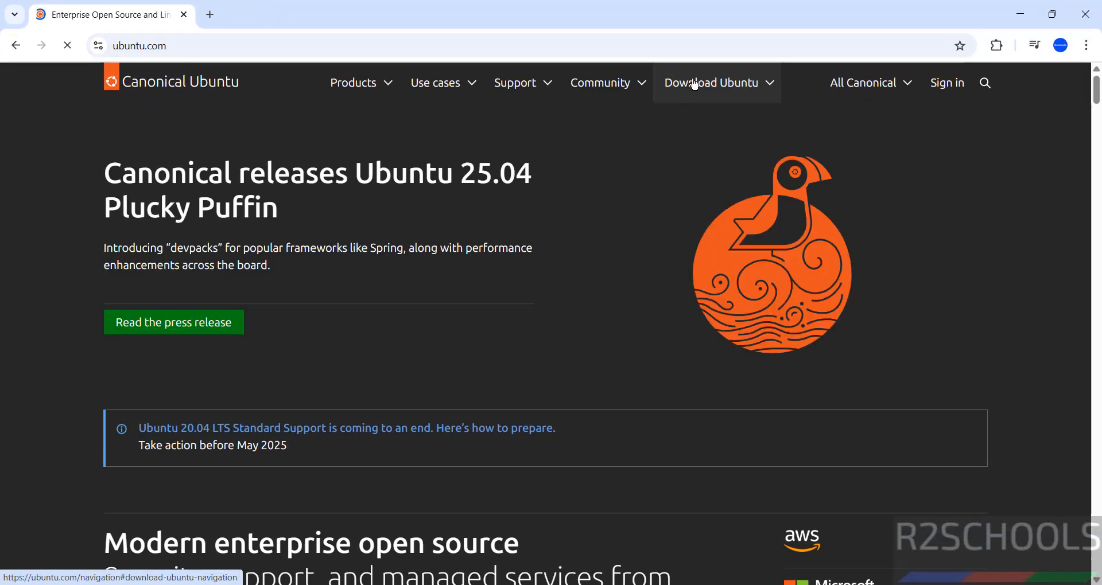
{"action": "left_click", "coordinate": [694, 84]}
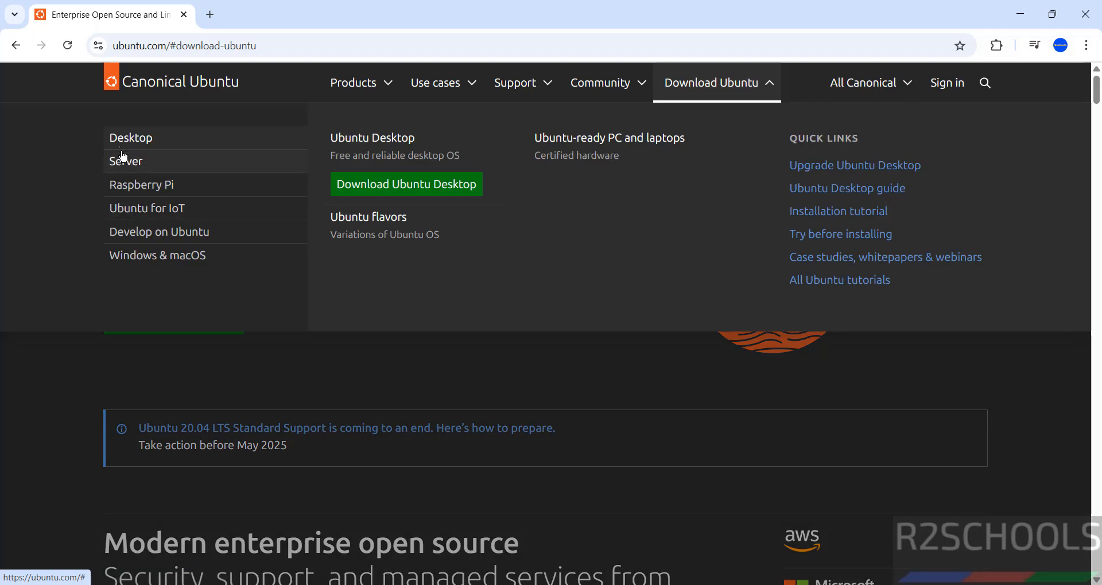
{"action": "left_click", "coordinate": [122, 159]}
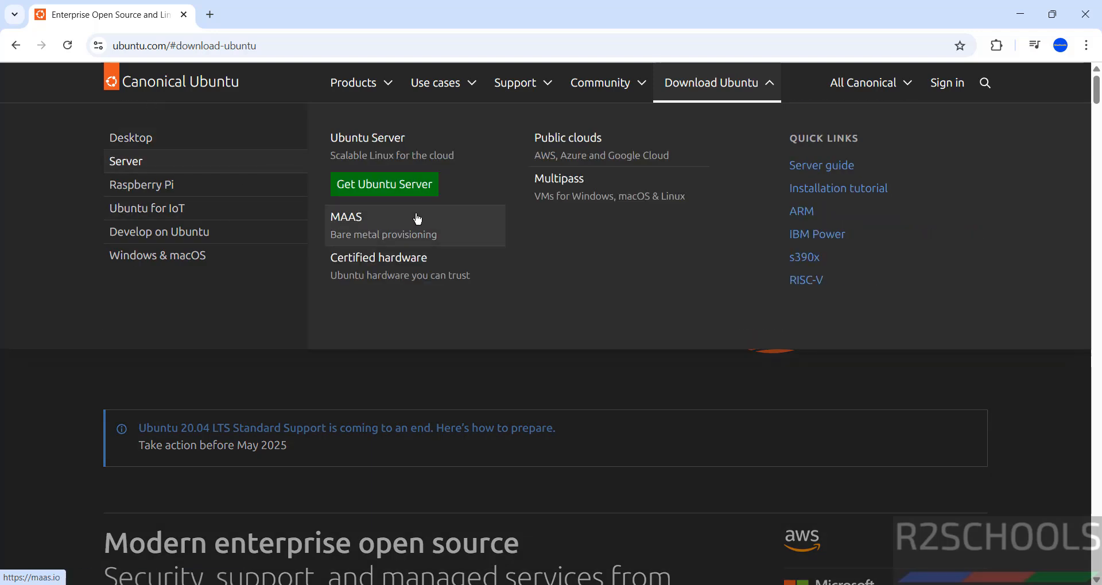
{"action": "left_click", "coordinate": [399, 187]}
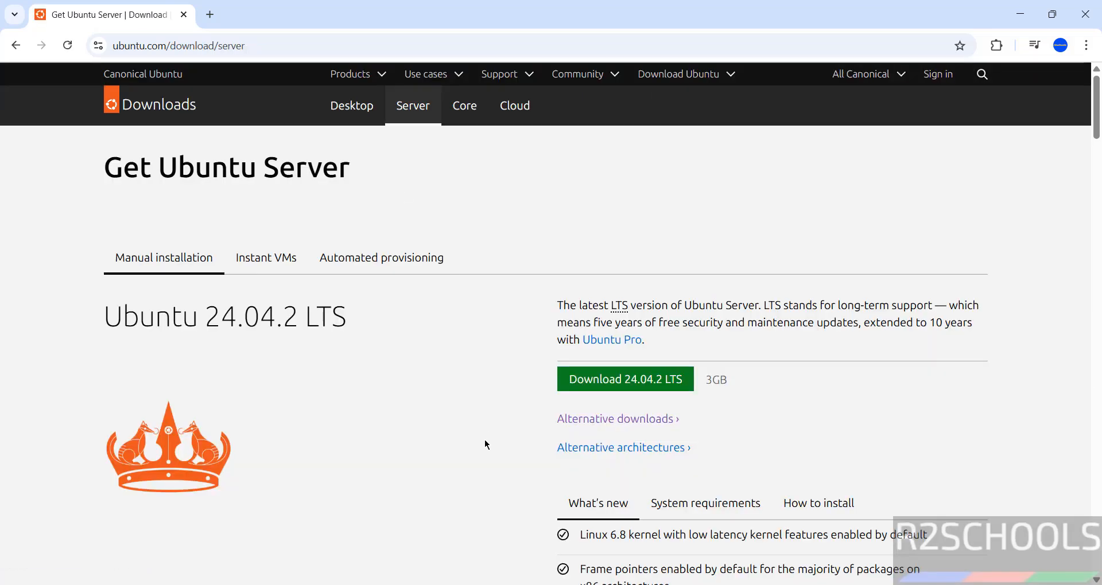
Start downloading the Ubuntu Server 25.04 ISO from the server download page.
{"action": "scroll", "coordinate": [485, 444], "scroll_direction": "down", "scroll_amount": 5}
{"action": "scroll", "coordinate": [485, 441], "scroll_direction": "down", "scroll_amount": 6}
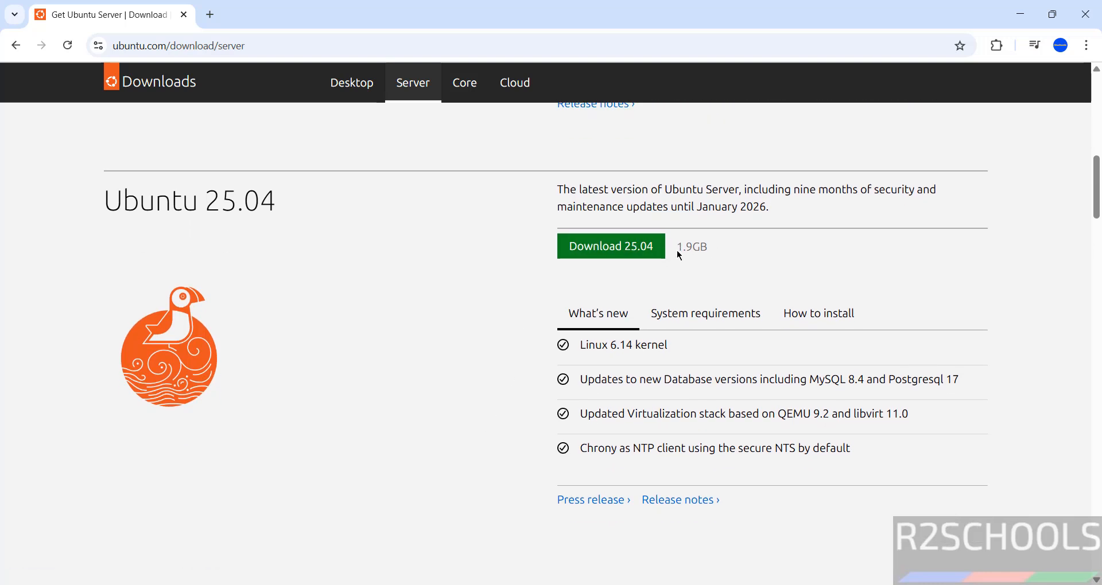
{"action": "left_click", "coordinate": [607, 246]}
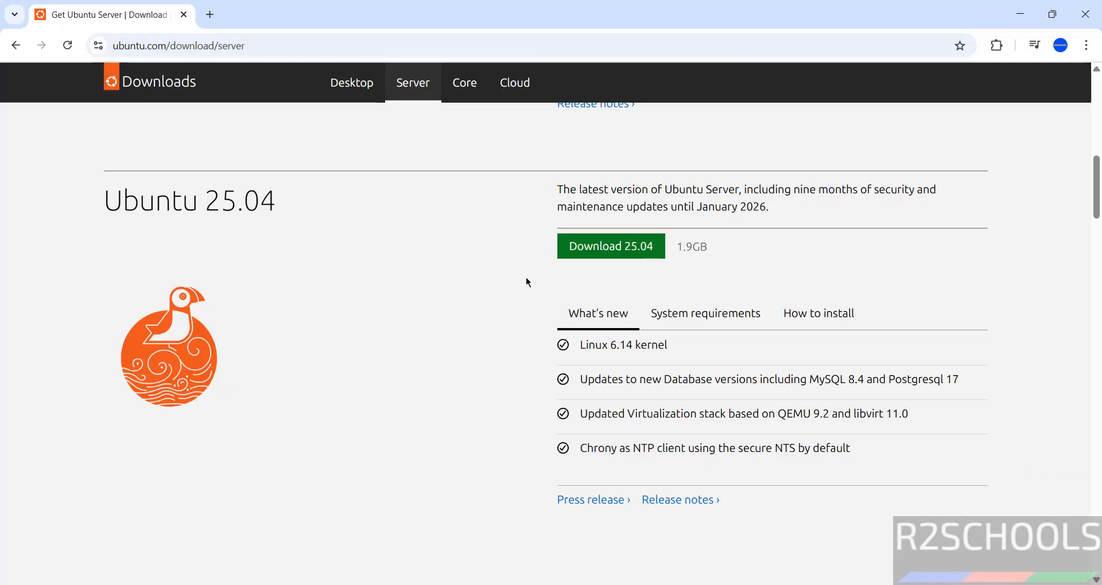
{"action": "left_click", "coordinate": [594, 251]}
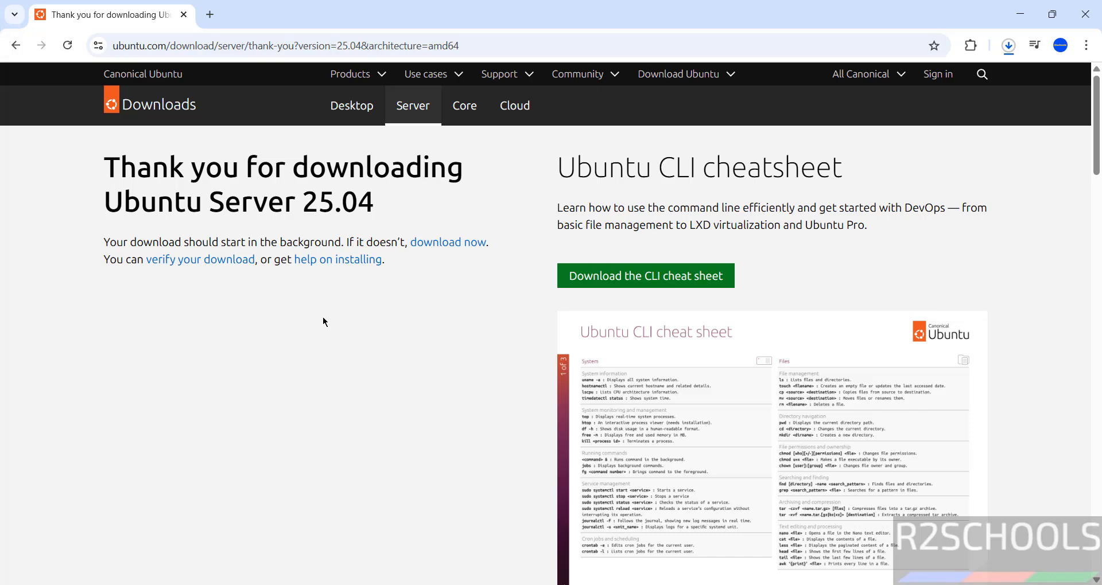
Open the download history, cancel the duplicate ubuntu-25.04-live-server-amd64 (1).iso download and remove it from the list.
{"action": "key", "text": "ctrl+j"}
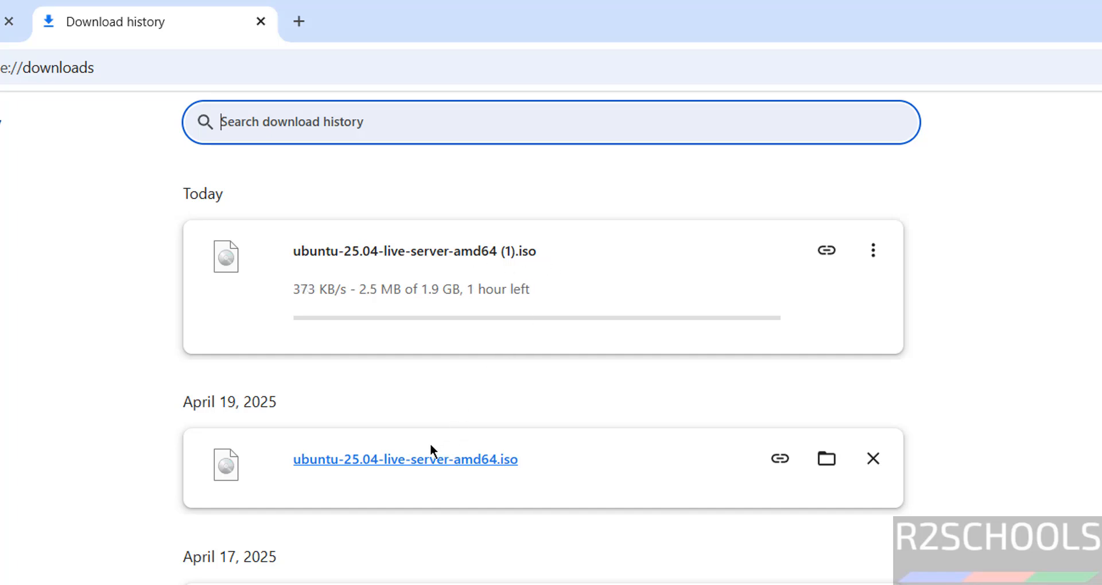
{"action": "left_click", "coordinate": [873, 252]}
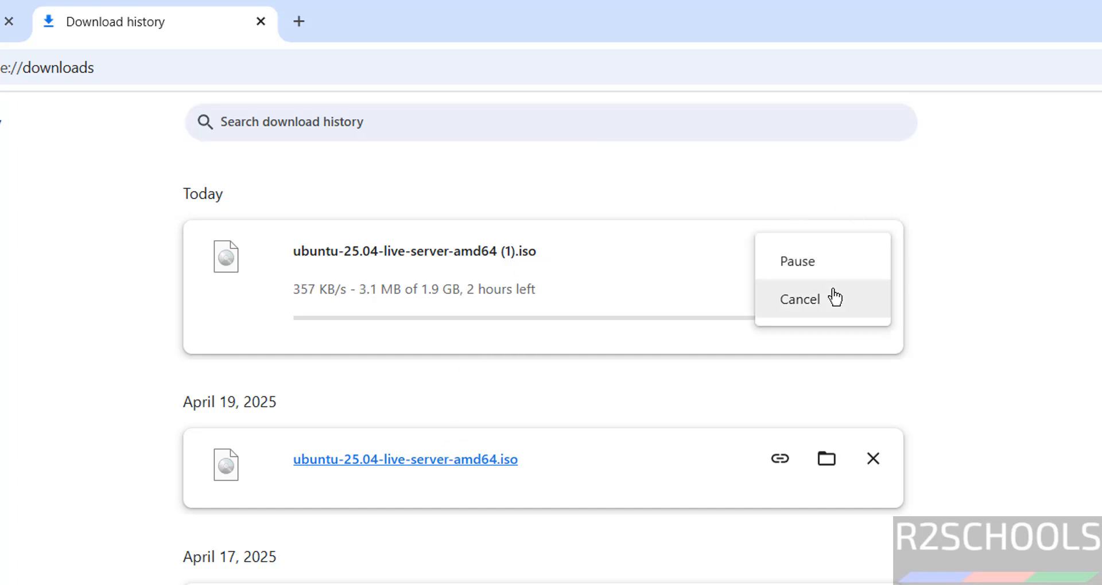
{"action": "left_click", "coordinate": [812, 315]}
{"action": "left_click", "coordinate": [873, 252]}
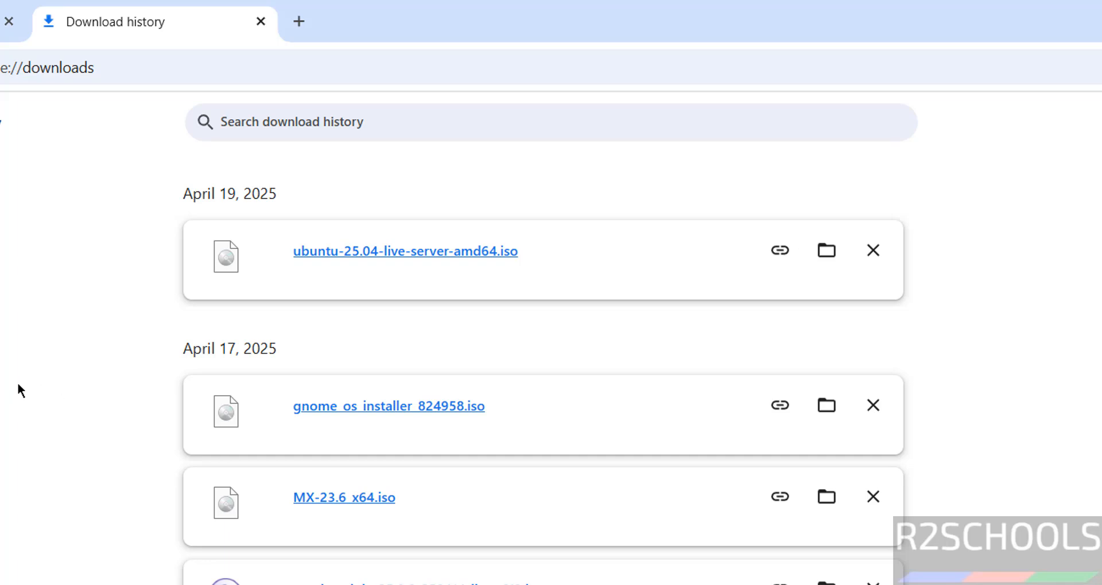
Find Oracle VirtualBox with the Windows search and launch it.
{"action": "left_click_drag", "start_coordinate": [18, 391], "coordinate": [442, 291]}
{"action": "left_click", "coordinate": [450, 330]}
{"action": "key", "text": "super"}
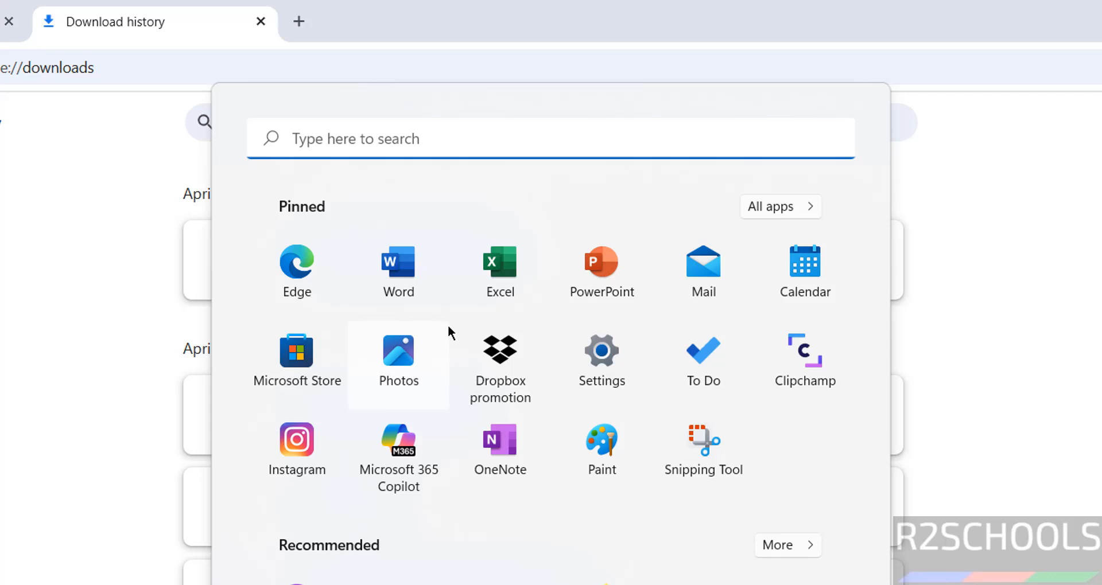
{"action": "type", "text": "virtua"}
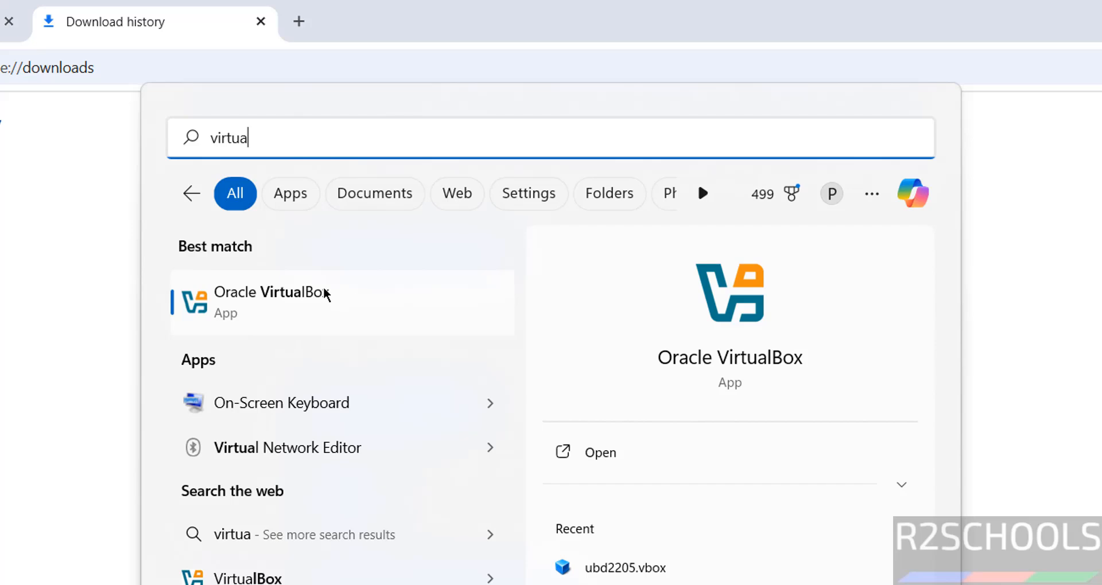
{"action": "left_click", "coordinate": [327, 290]}
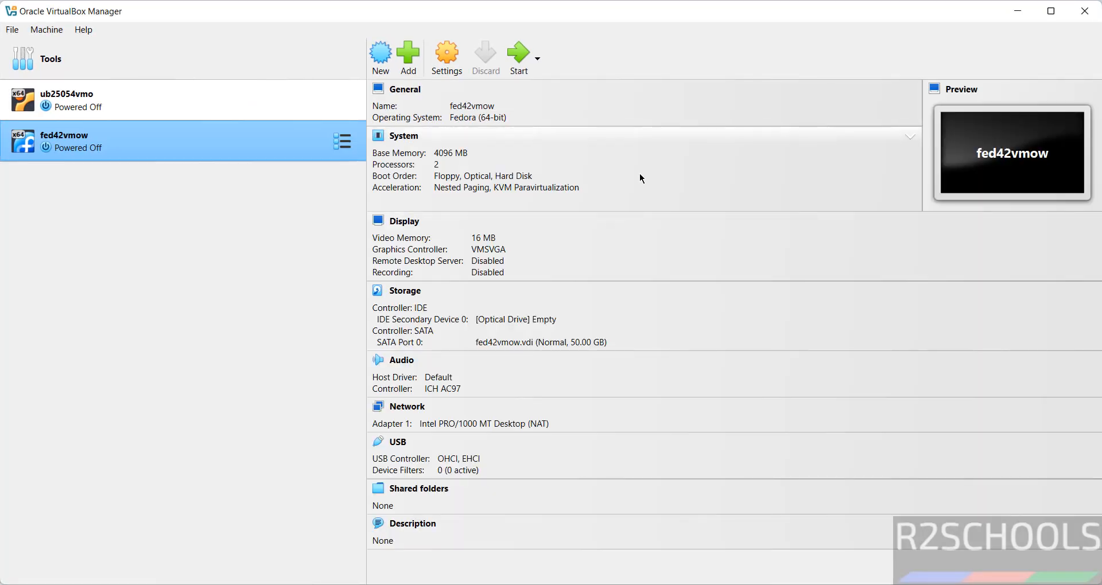
Start creating a new virtual machine and name it ubs2504vmo.
{"action": "left_click", "coordinate": [33, 30]}
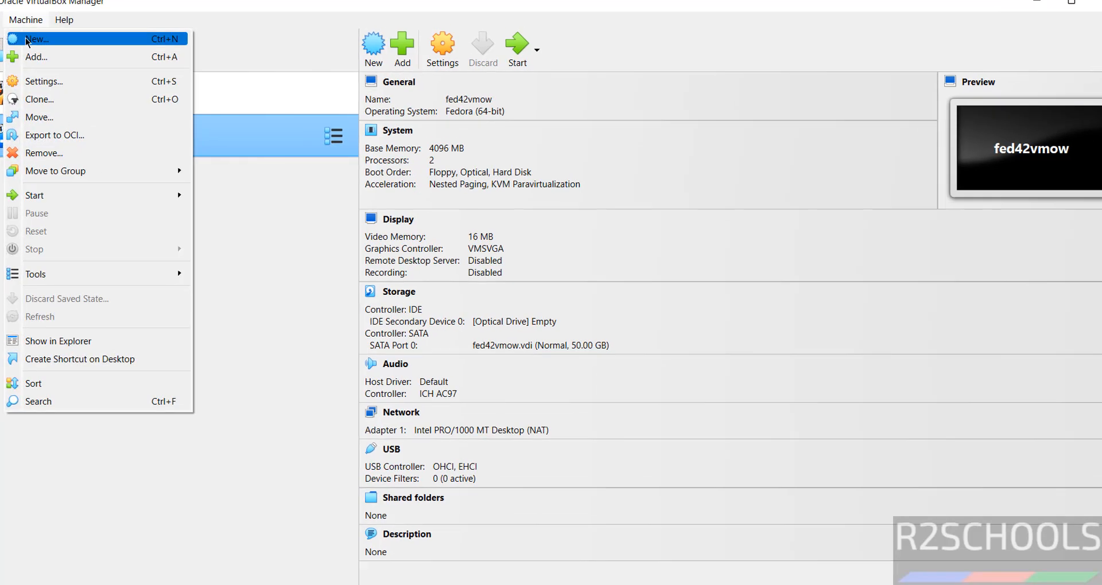
{"action": "left_click", "coordinate": [49, 49]}
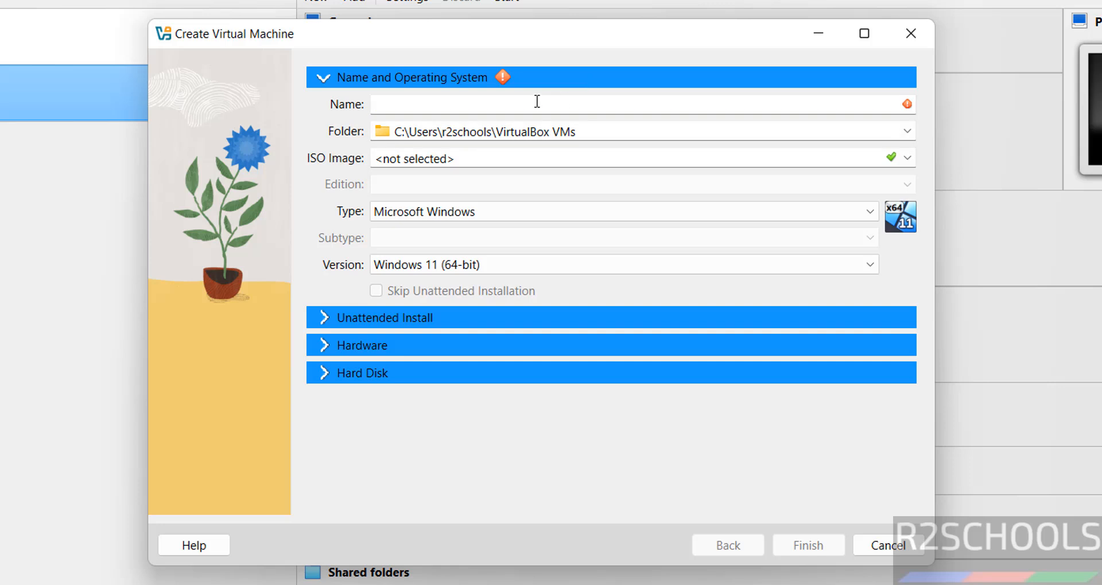
{"action": "type", "text": "ub2504"}
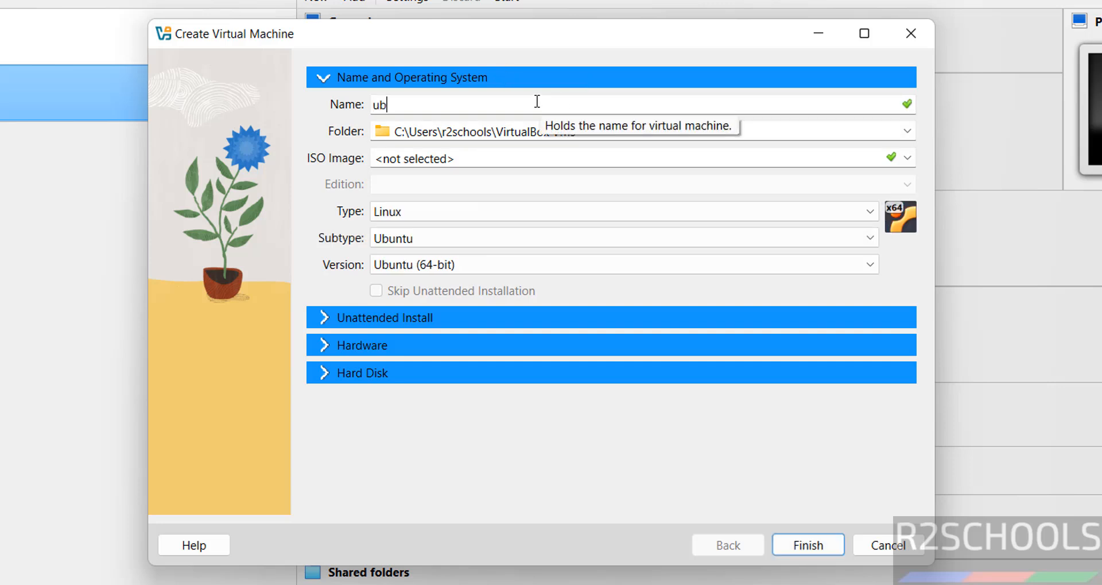
{"action": "key", "text": "Left"}
{"action": "key", "text": "Left"}
{"action": "key", "text": "Left"}
{"action": "key", "text": "Left"}
{"action": "type", "text": "s"}
{"action": "key", "text": "End"}
{"action": "type", "text": "vmo"}
Create a folder named ubs2504vmo inside VMS on the One Touch (E:) drive and set it as the virtual machine's folder.
{"action": "key", "text": "ctrl+a"}
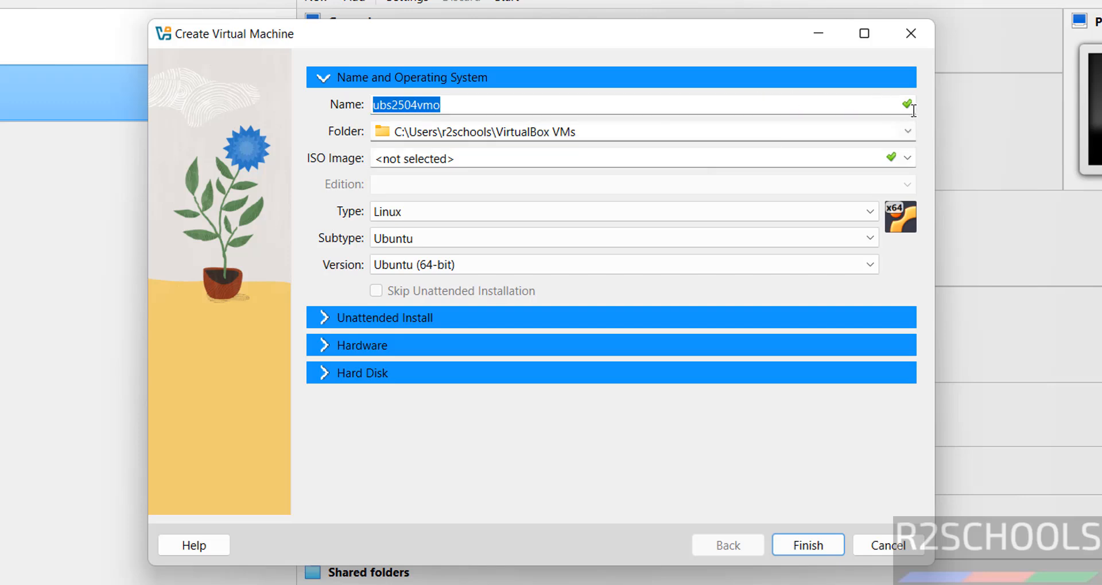
{"action": "left_click", "coordinate": [907, 132]}
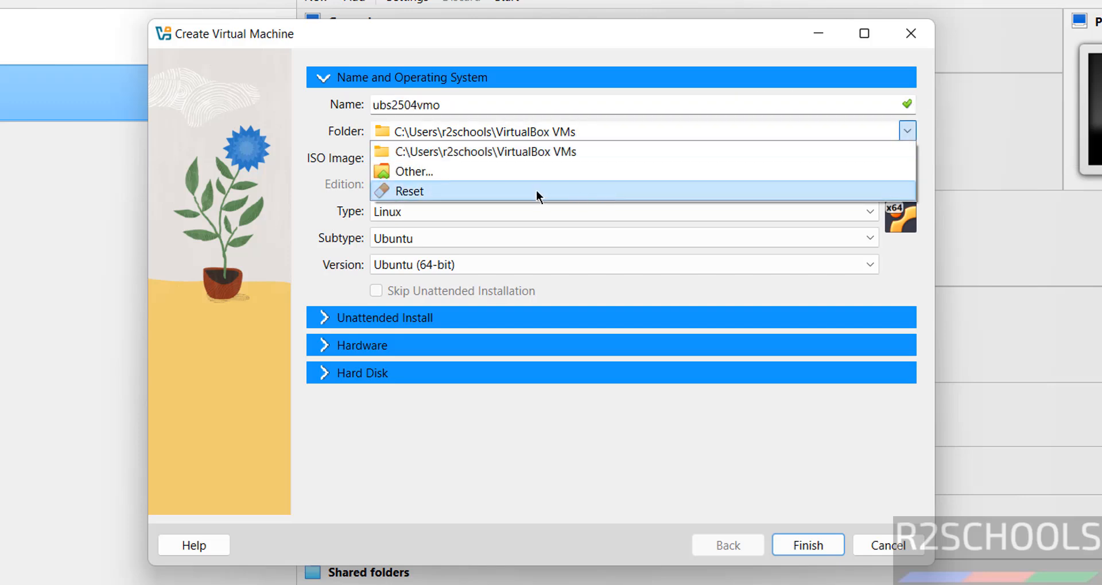
{"action": "left_click", "coordinate": [539, 173]}
{"action": "left_click", "coordinate": [248, 229]}
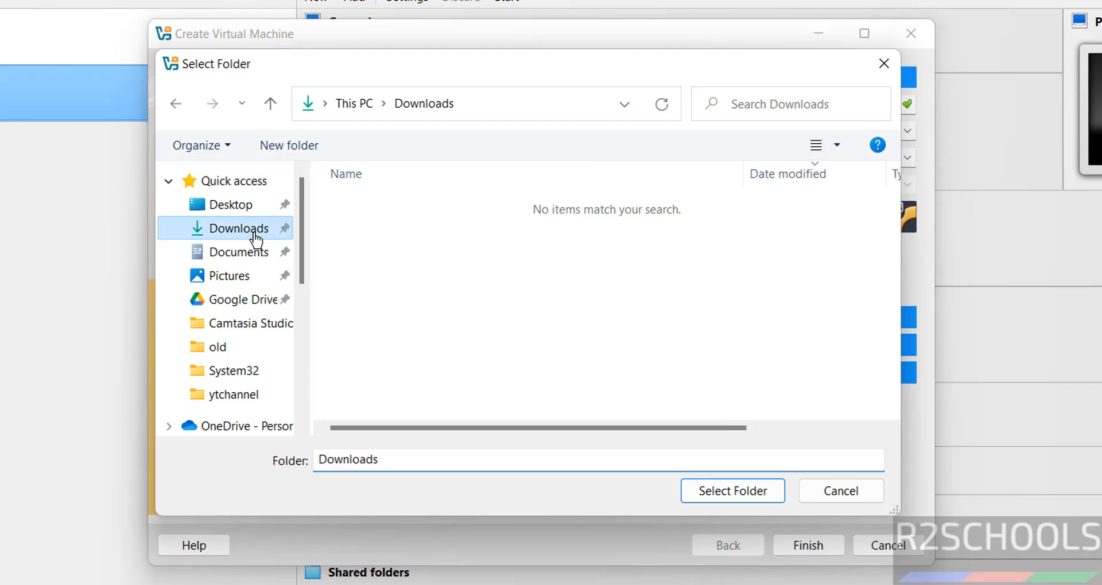
{"action": "left_click", "coordinate": [301, 311]}
{"action": "scroll", "coordinate": [301, 311], "scroll_direction": "down", "scroll_amount": 3}
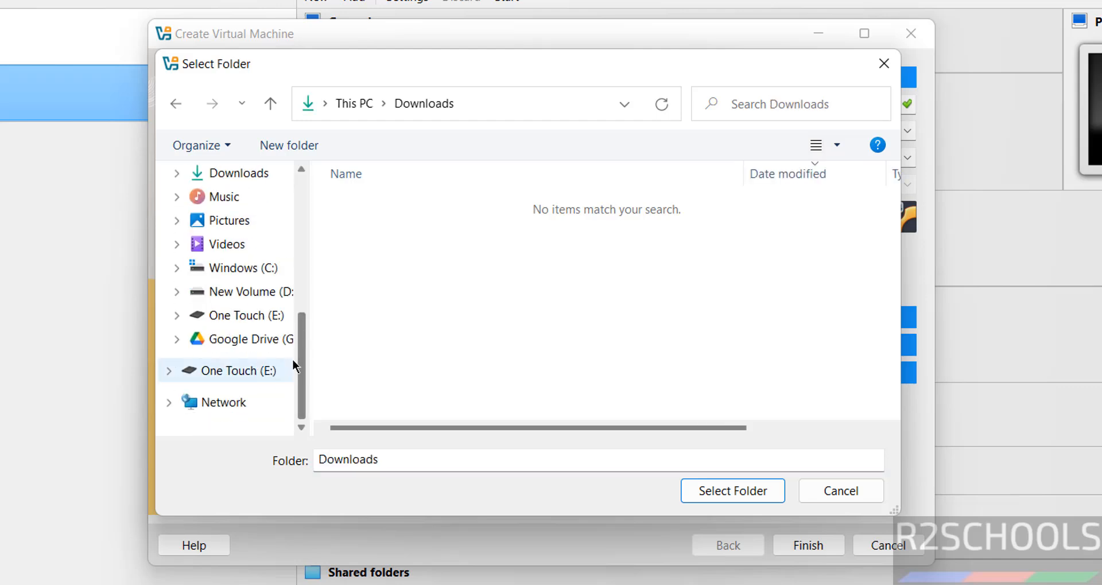
{"action": "left_click", "coordinate": [253, 316]}
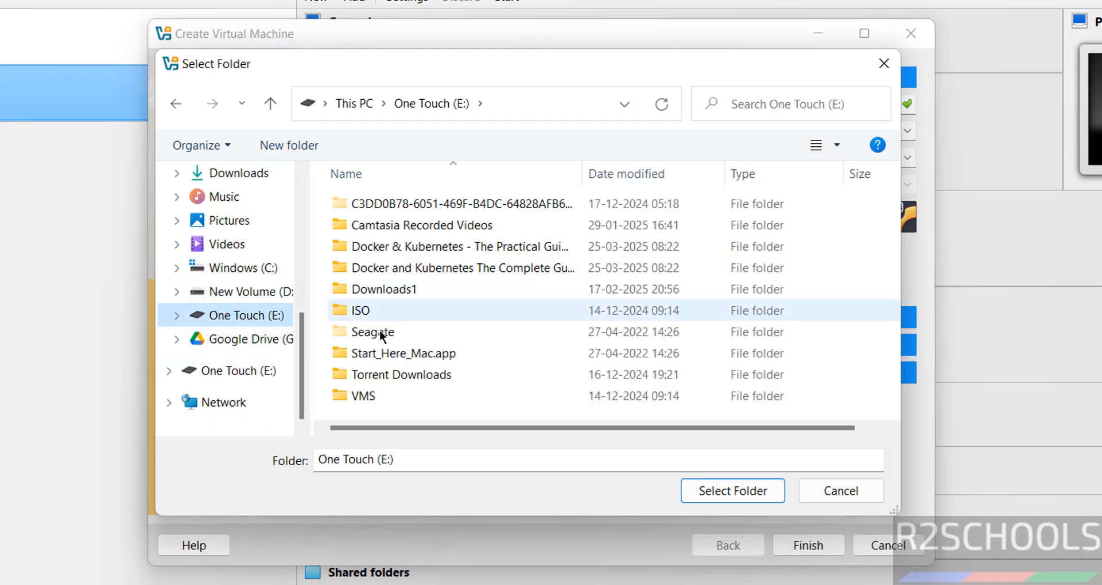
{"action": "double_click", "coordinate": [369, 399]}
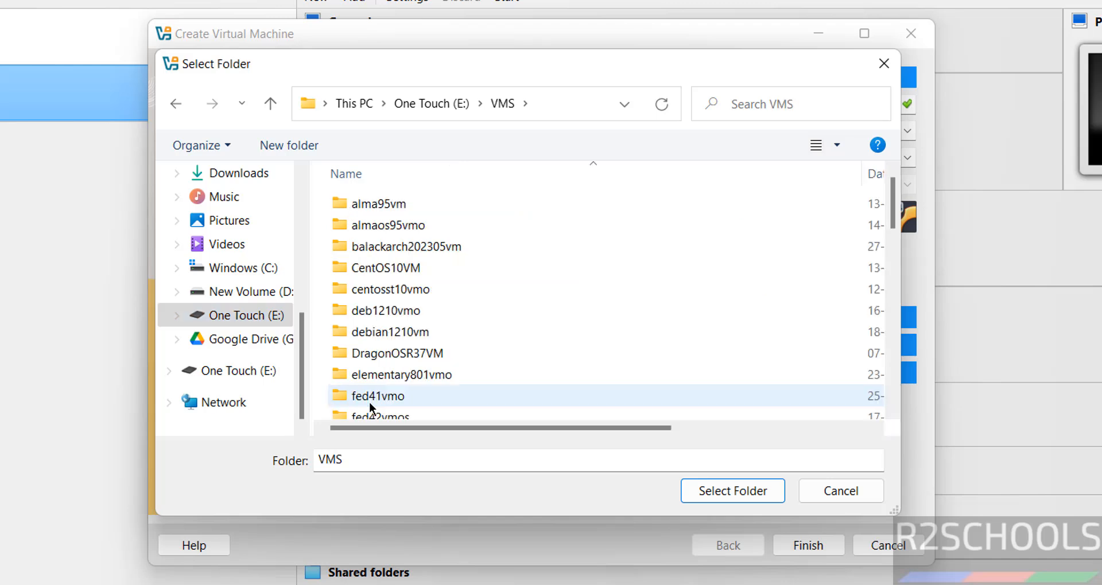
{"action": "left_click", "coordinate": [275, 143]}
{"action": "type", "text": "ubs2504vmo"}
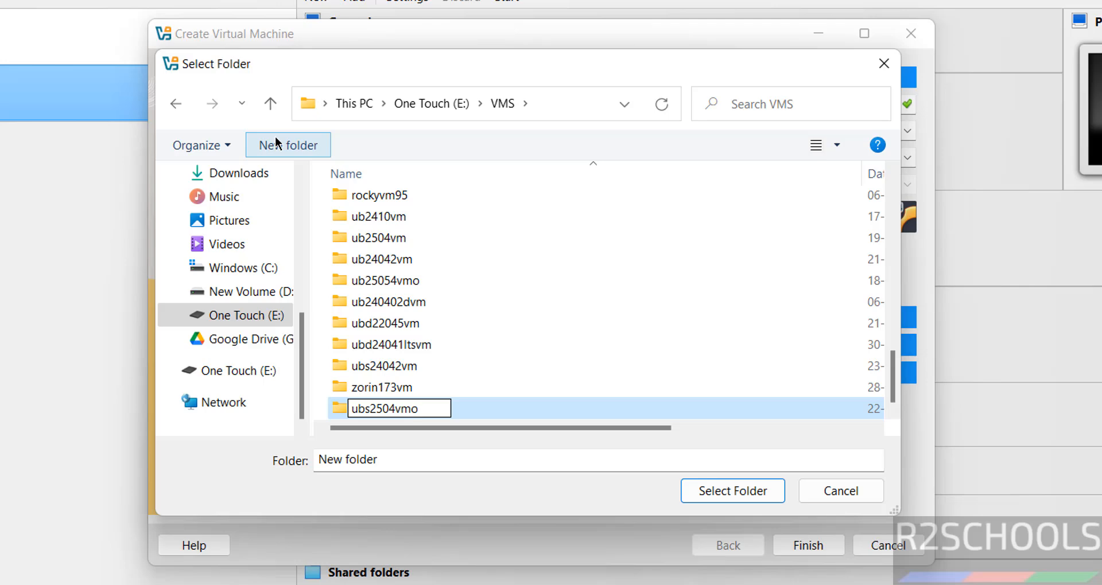
{"action": "key", "text": "Return"}
{"action": "left_click", "coordinate": [731, 493]}
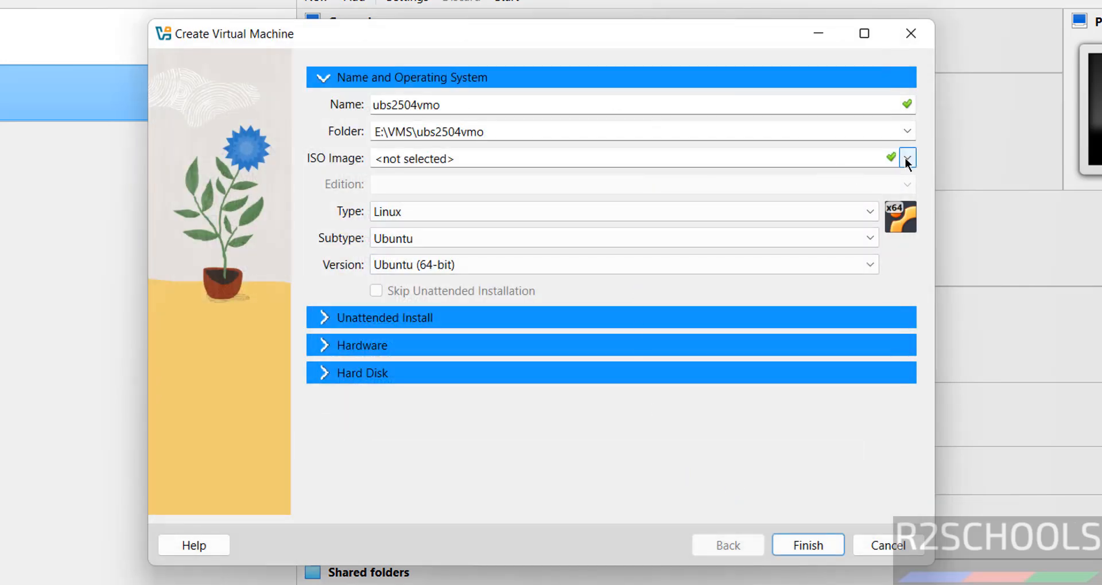
Choose ubuntu-25.04-live-server-amd64.iso from Downloads as the ISO image and enable skipping the unattended installation.
{"action": "left_click", "coordinate": [905, 157]}
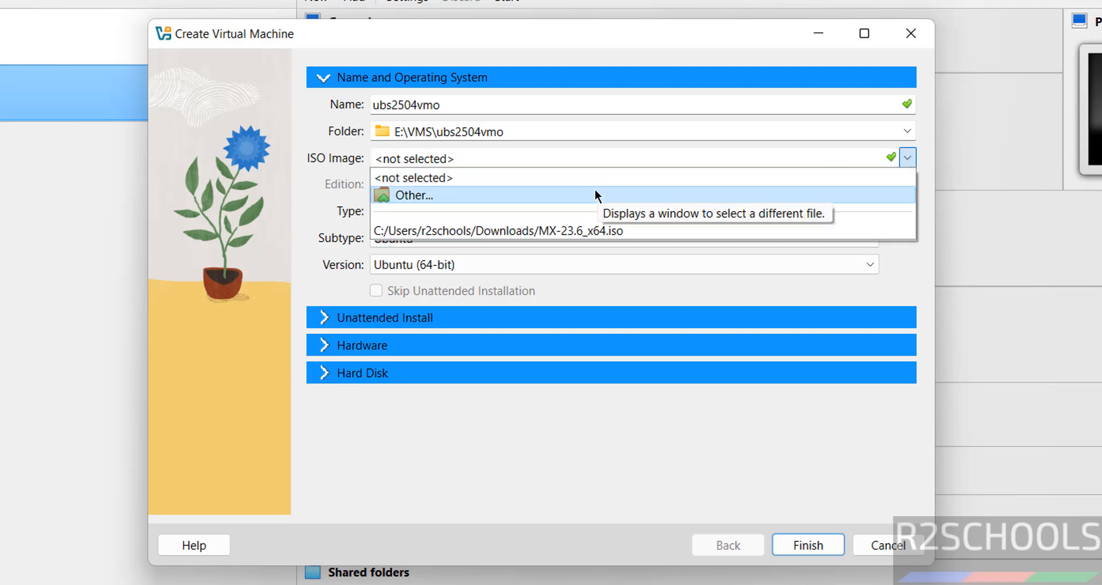
{"action": "left_click", "coordinate": [594, 188]}
{"action": "left_click", "coordinate": [446, 232]}
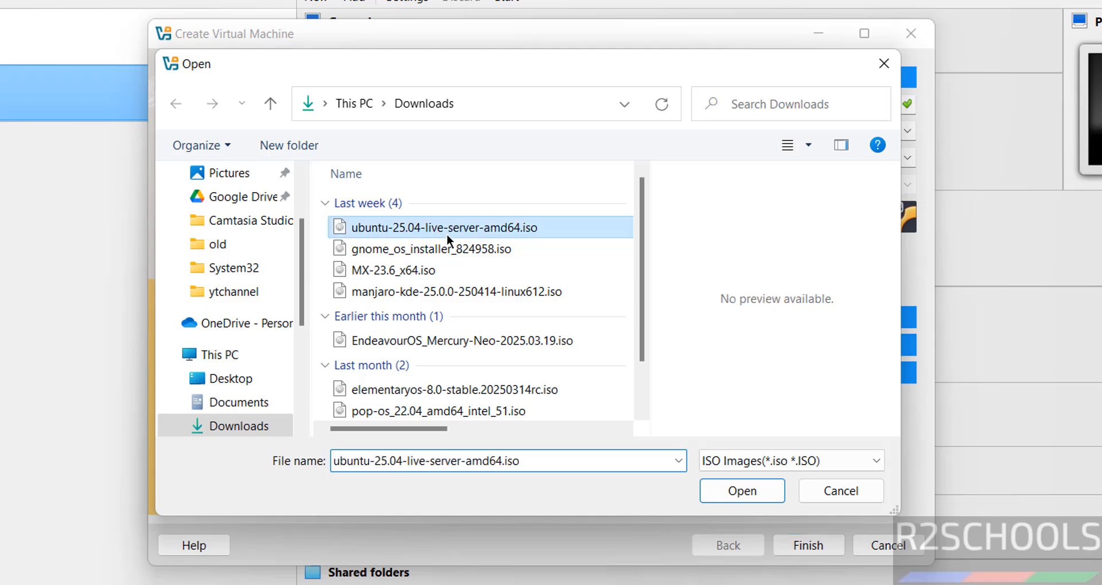
{"action": "left_click", "coordinate": [759, 489]}
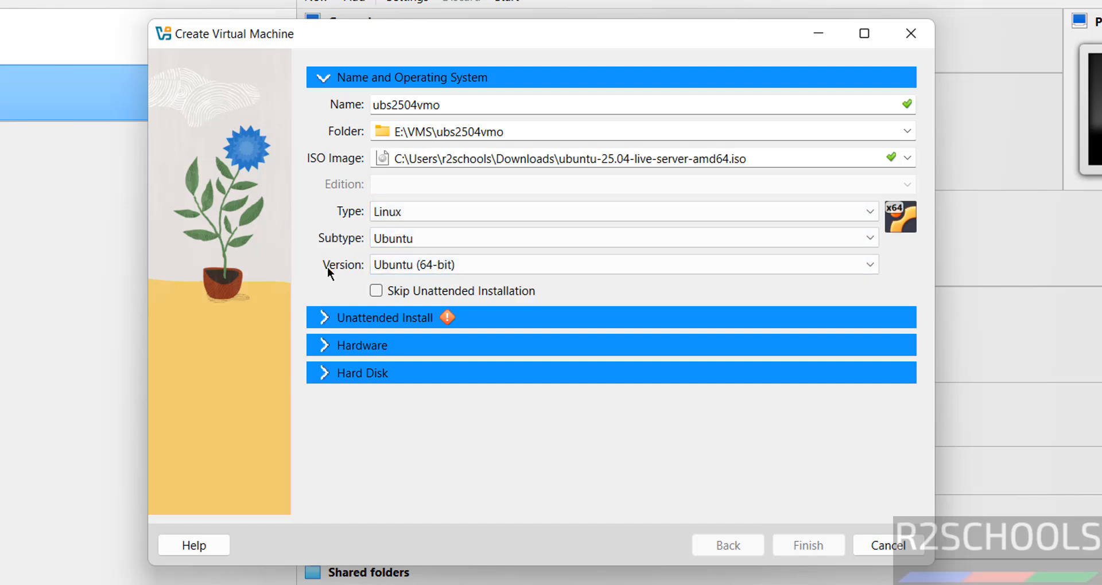
{"action": "left_click", "coordinate": [376, 294]}
Set the virtual machine's hardware to 4096 MB of base memory and 2 processors.
{"action": "left_click", "coordinate": [339, 344]}
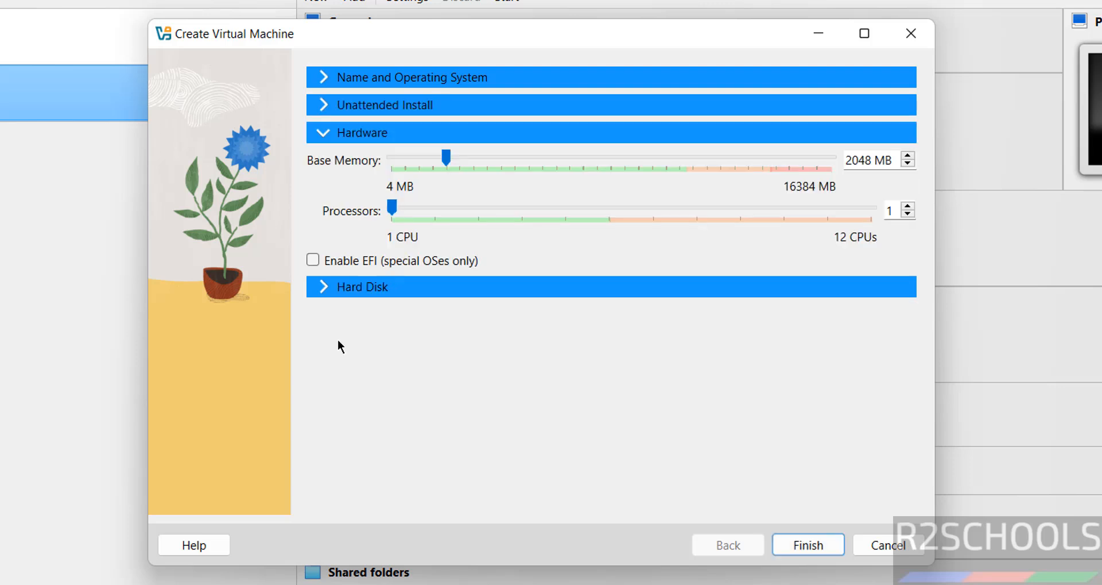
{"action": "double_click", "coordinate": [855, 160]}
{"action": "left_click", "coordinate": [855, 162]}
{"action": "double_click", "coordinate": [859, 161]}
{"action": "type", "text": "4096"}
{"action": "key", "text": "Tab"}
{"action": "type", "text": "2"}
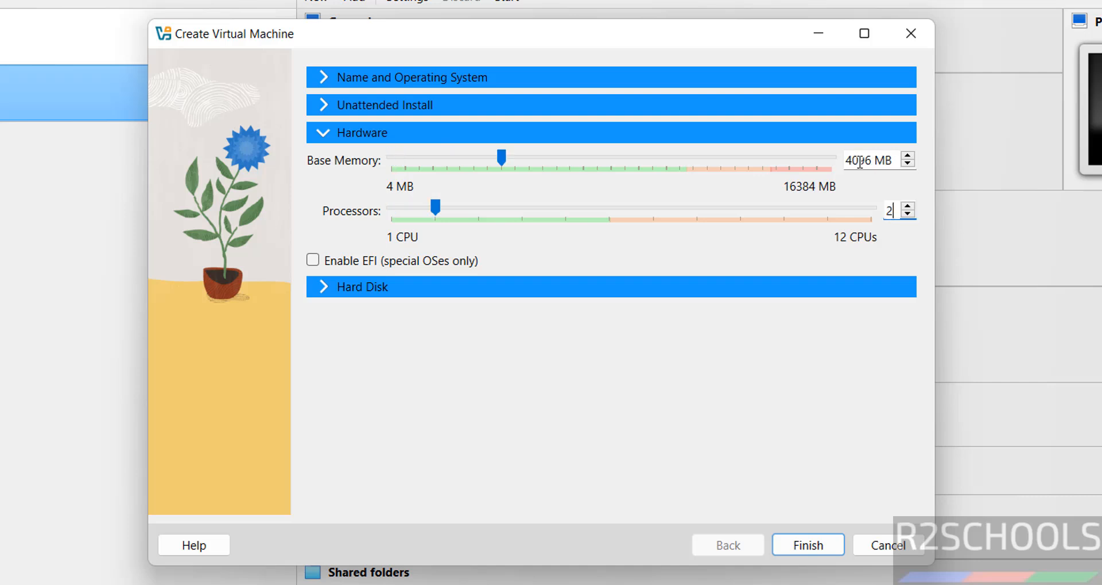
Set the new virtual hard disk's size to 50 GB and finish creating the virtual machine.
{"action": "left_click", "coordinate": [469, 290]}
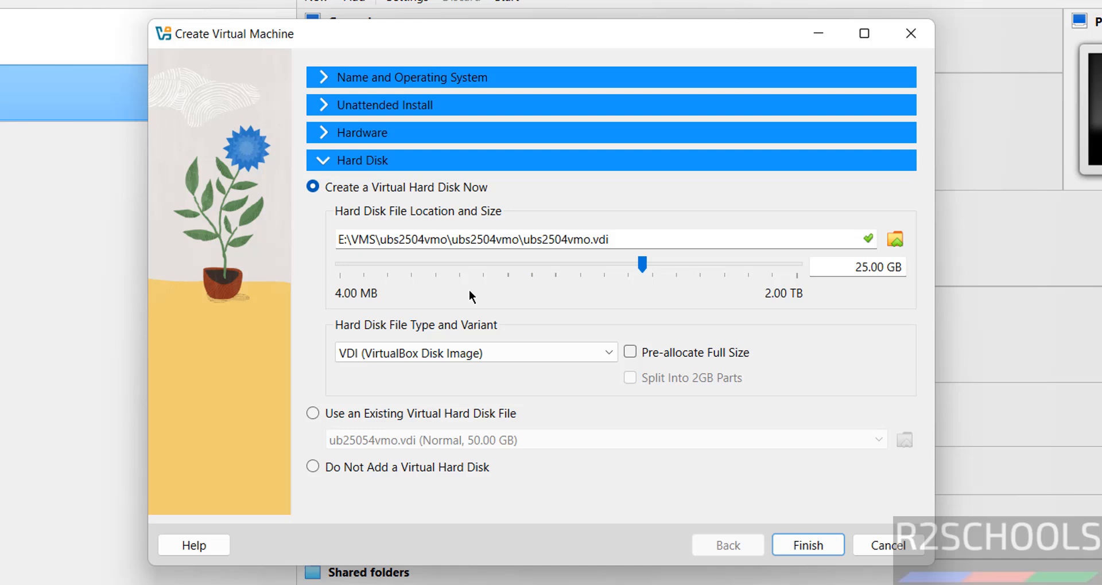
{"action": "double_click", "coordinate": [845, 268]}
{"action": "type", "text": "50"}
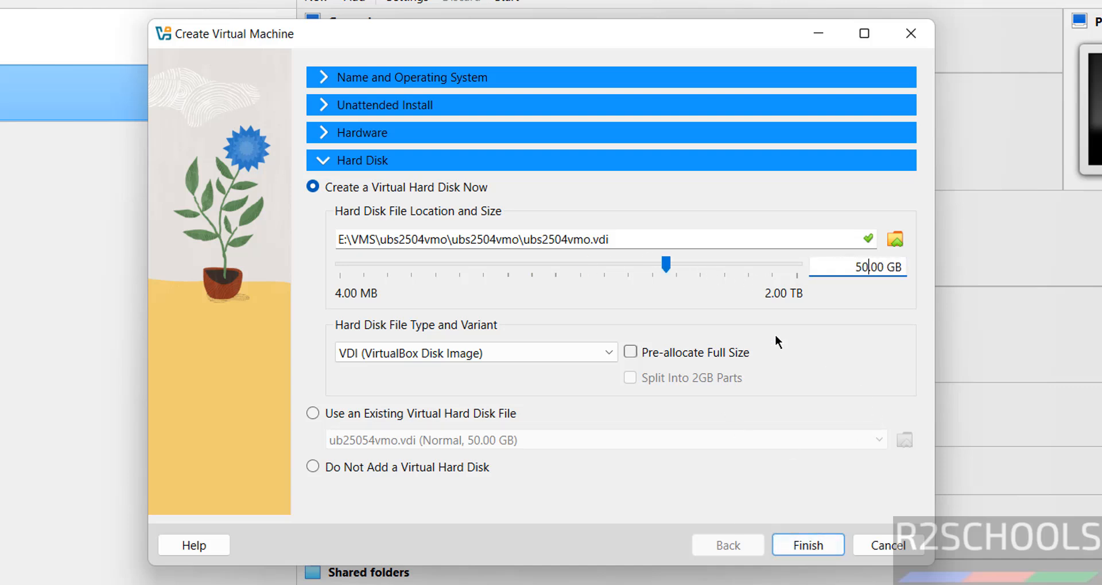
{"action": "left_click", "coordinate": [804, 541]}
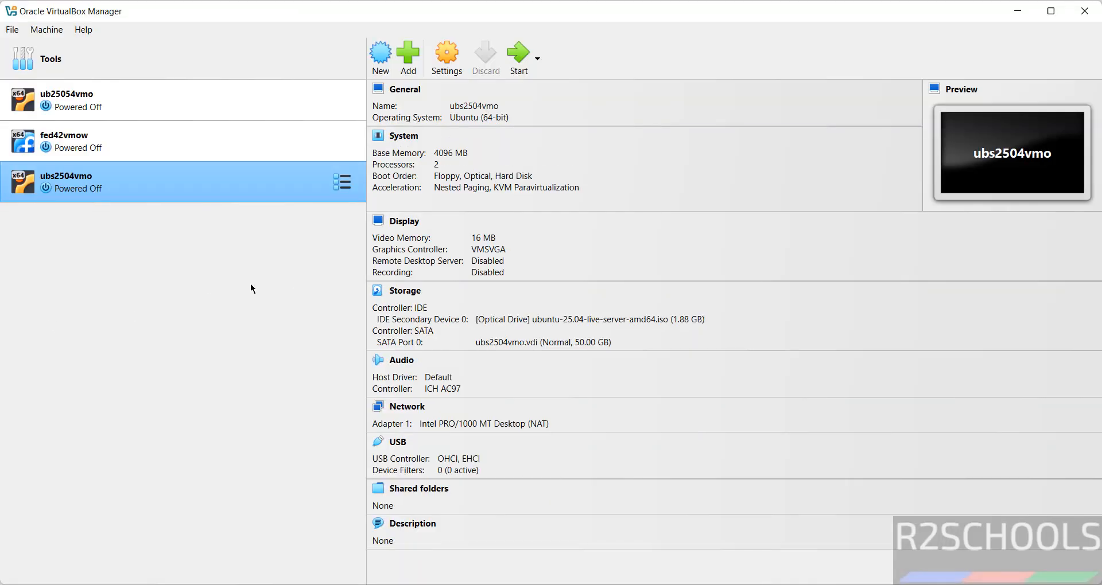
{"action": "right_click", "coordinate": [257, 179]}
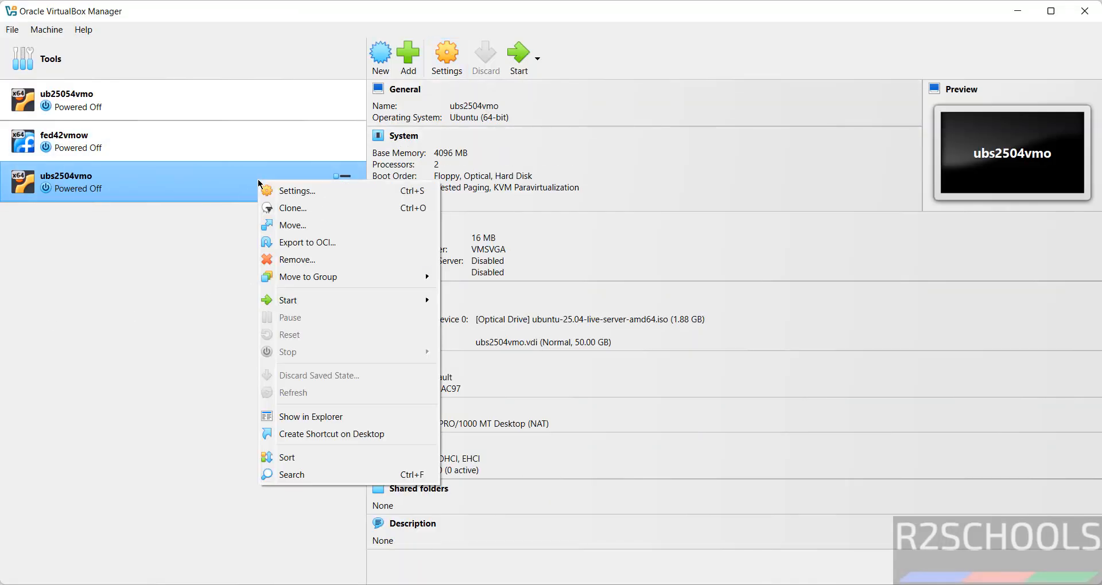
{"action": "left_click", "coordinate": [51, 30]}
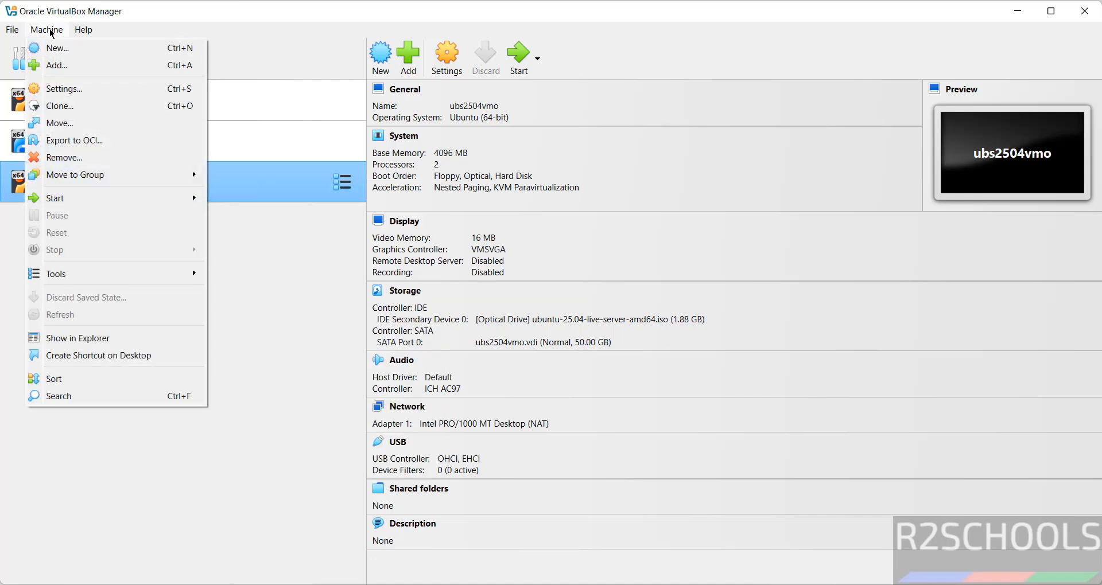
{"action": "left_click", "coordinate": [331, 362]}
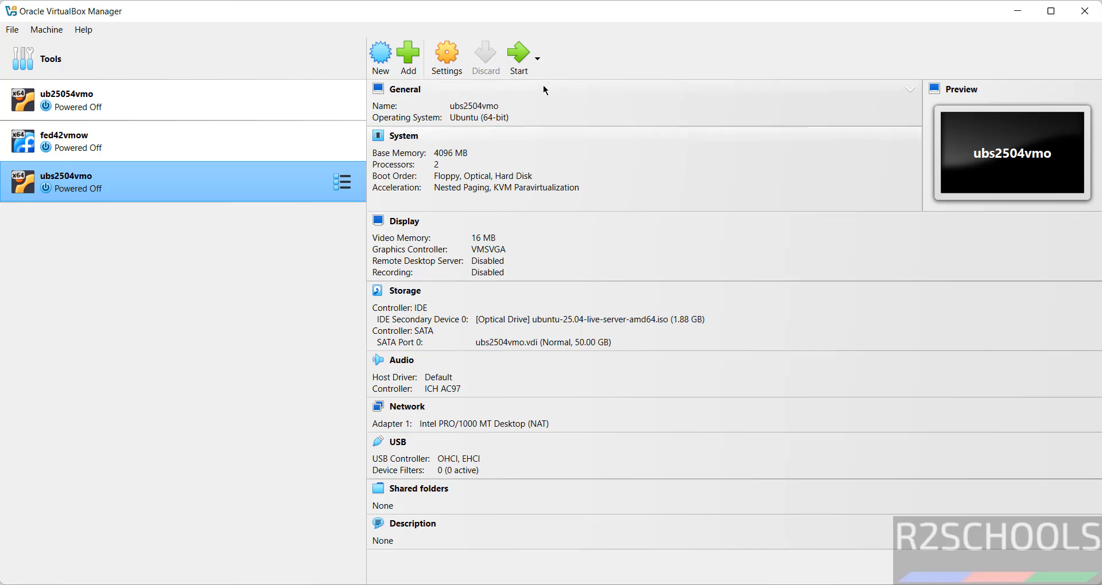
Start the ubs2504vmo virtual machine and boot the "Try or Install Ubuntu Server" entry.
{"action": "left_click", "coordinate": [518, 62]}
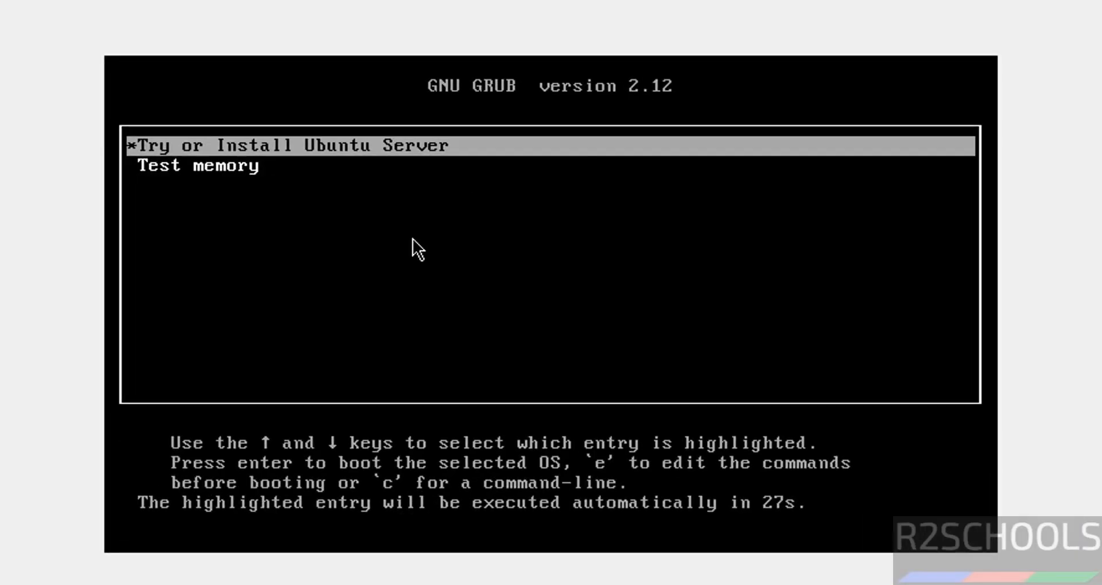
{"action": "key", "text": "Down"}
{"action": "key", "text": "Up"}
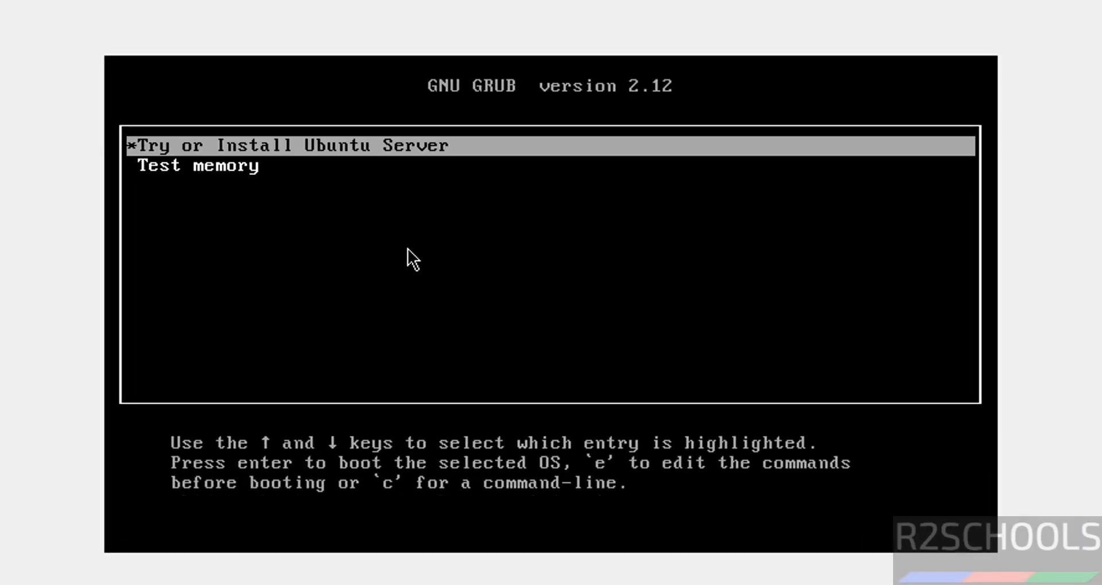
{"action": "key", "text": "Return"}
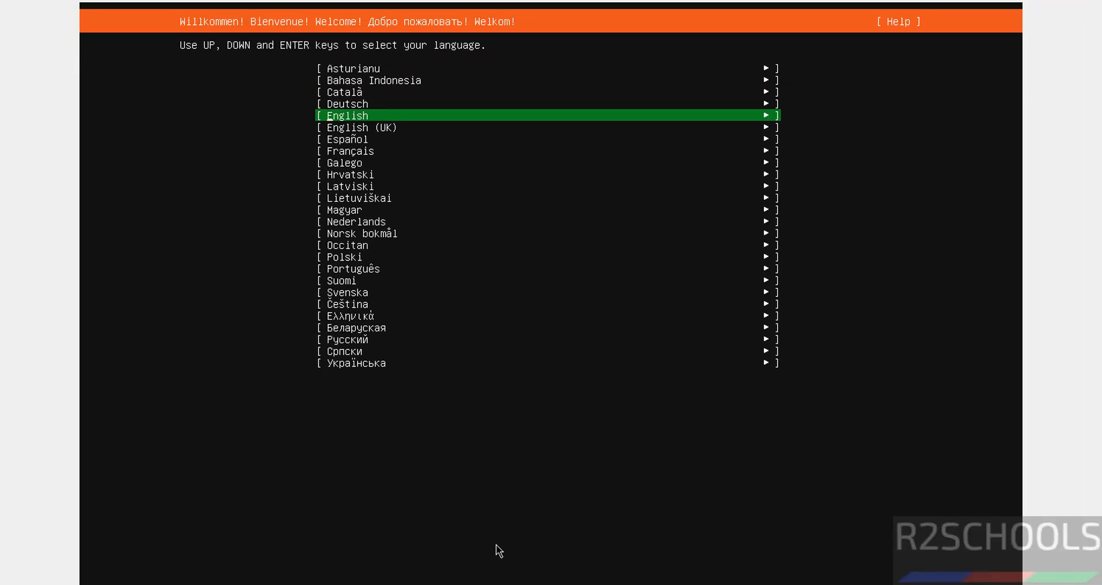
Choose English as the installer language.
{"action": "key", "text": "Down"}
{"action": "key", "text": "Up"}
{"action": "key", "text": "Down"}
{"action": "key", "text": "Up"}
{"action": "key", "text": "Return"}
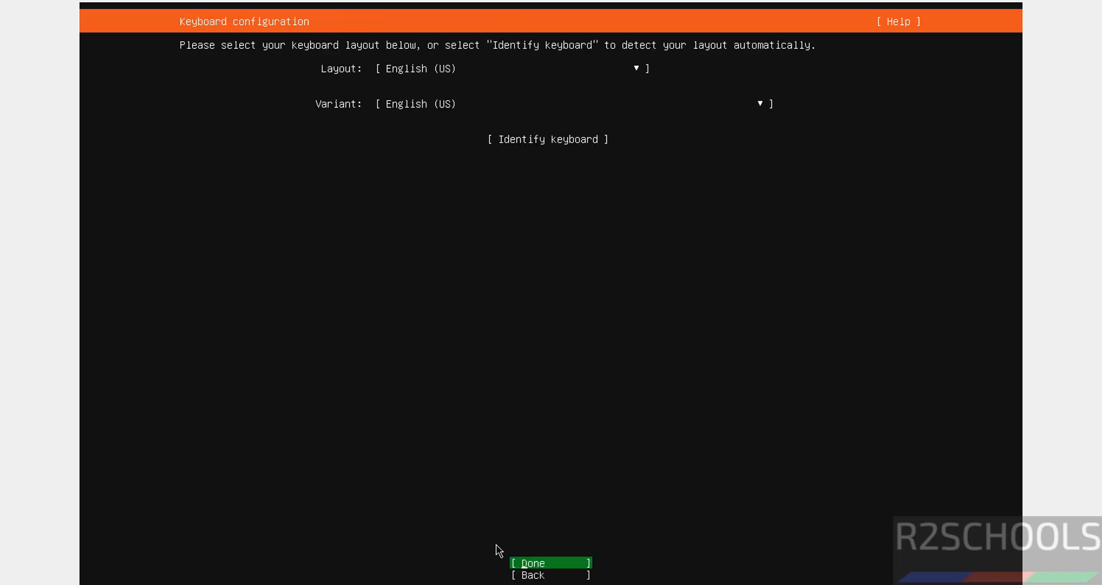
Accept English (US) as both the keyboard layout and variant.
{"action": "key", "text": "Tab"}
{"action": "key", "text": "Tab"}
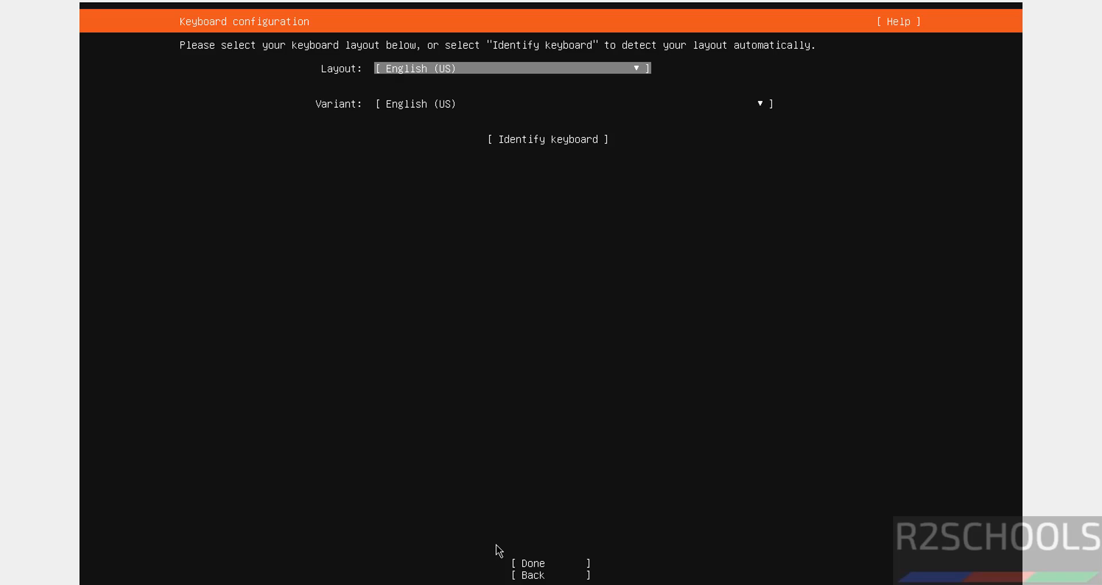
{"action": "key", "text": "Tab"}
{"action": "key", "text": "Tab"}
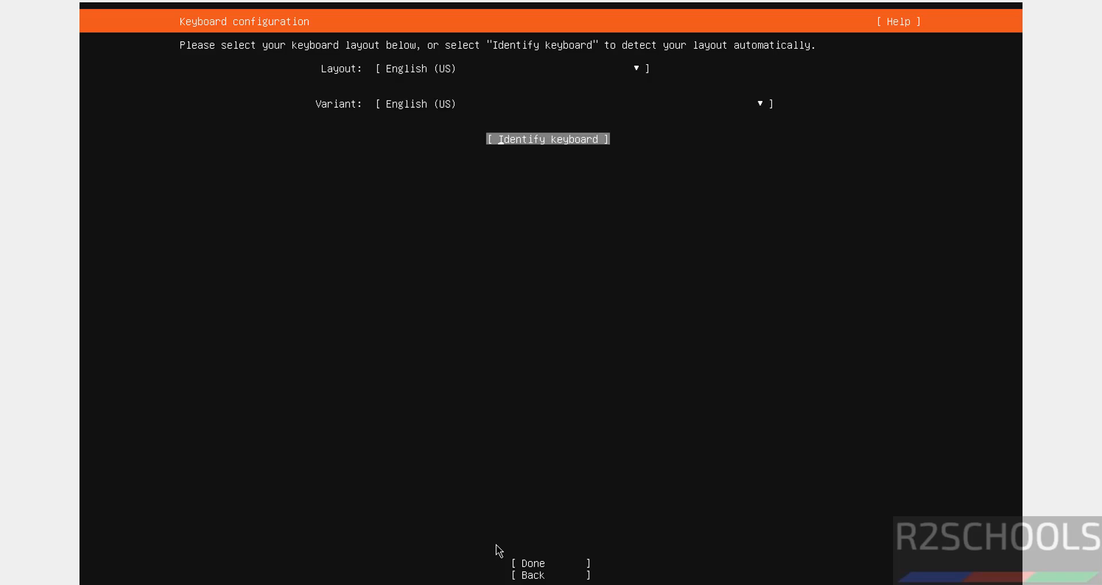
{"action": "key", "text": "Tab"}
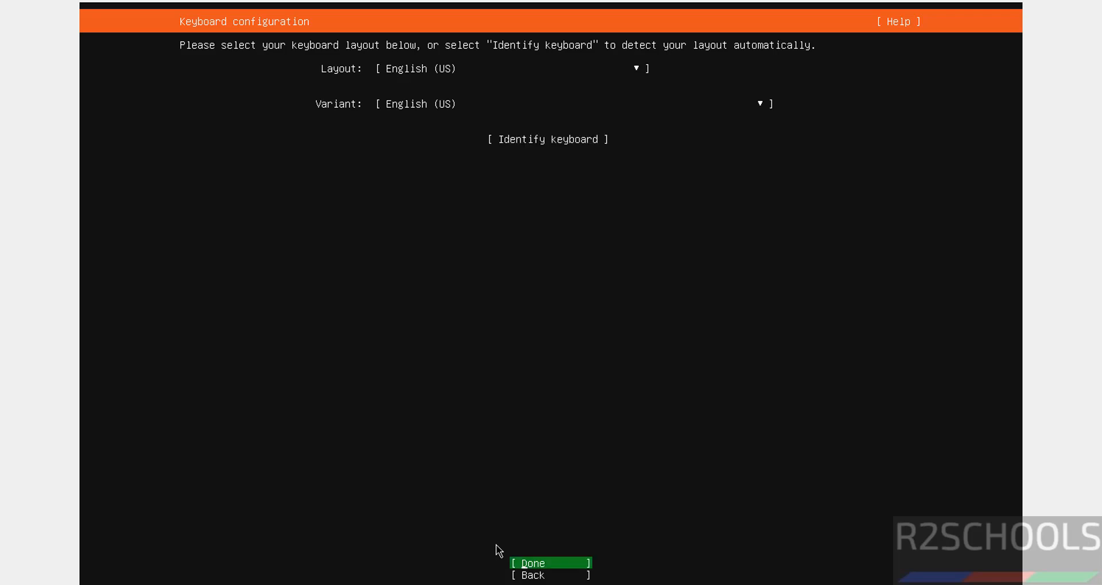
{"action": "key", "text": "Return"}
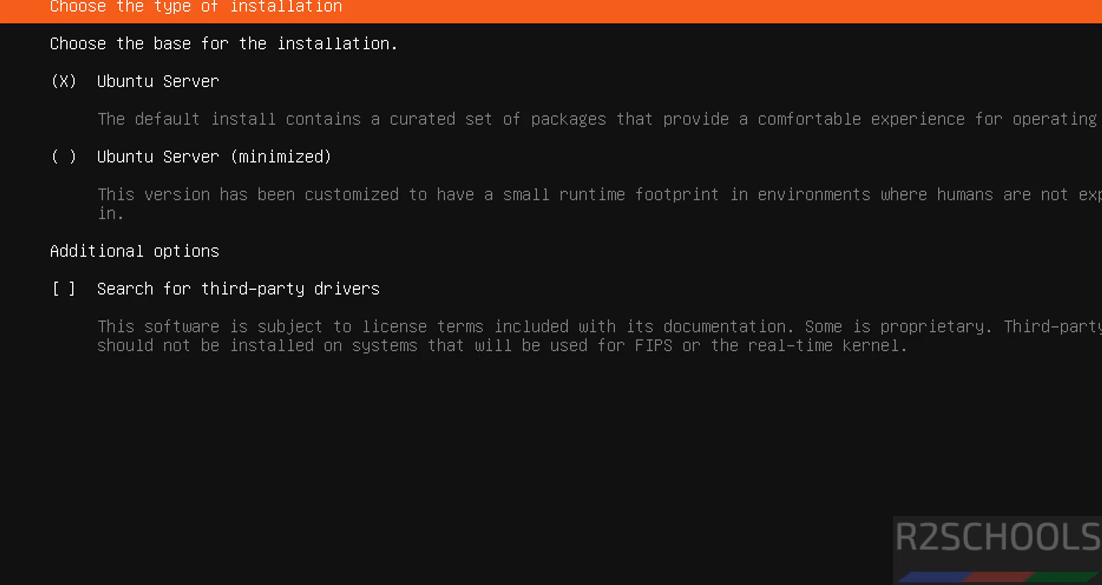
Keep Ubuntu Server as the base for the installation and proceed to the network configuration.
{"action": "key", "text": "Up"}
{"action": "key", "text": "Down"}
{"action": "key", "text": "space"}
{"action": "key", "text": "space"}
{"action": "key", "text": "space"}
{"action": "key", "text": "space"}
{"action": "key", "text": "Return"}
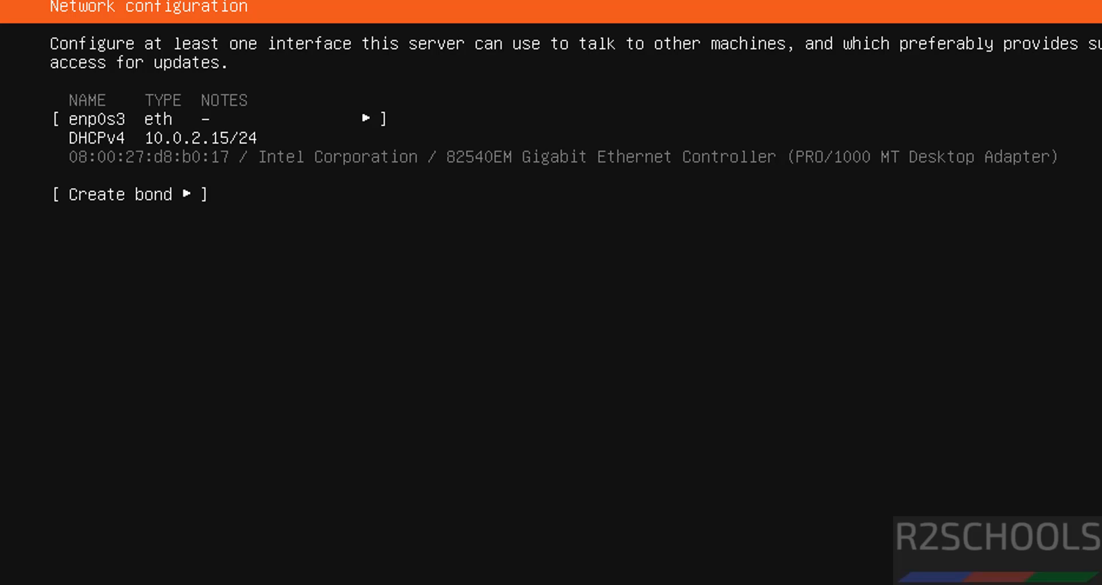
Accept the default network and mirror settings with a blank proxy address, continuing without waiting for the mirror check.
{"action": "key", "text": "Return"}
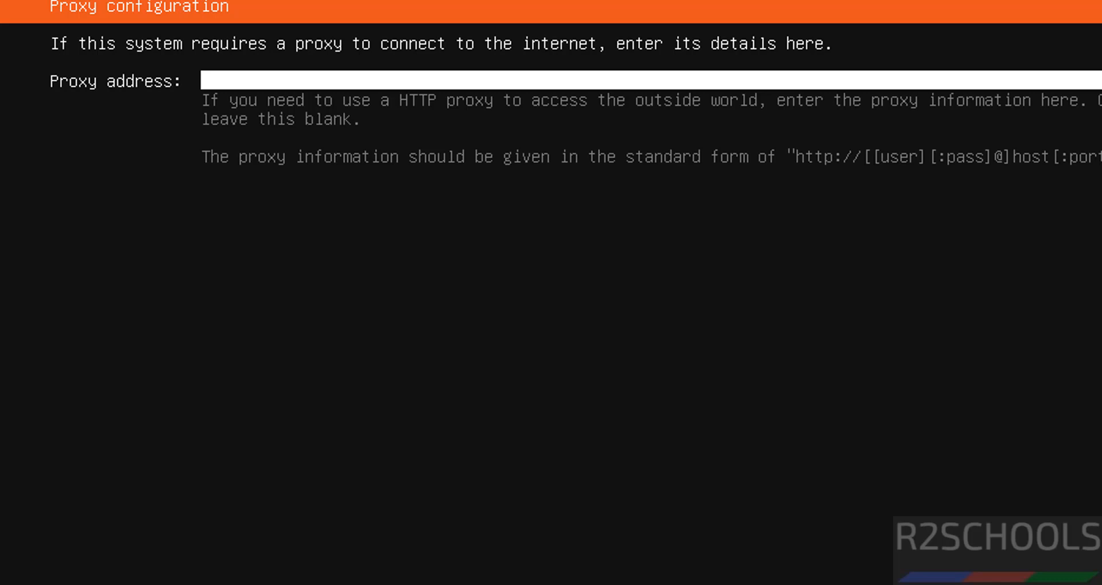
{"action": "key", "text": "Return"}
{"action": "key", "text": "Return"}
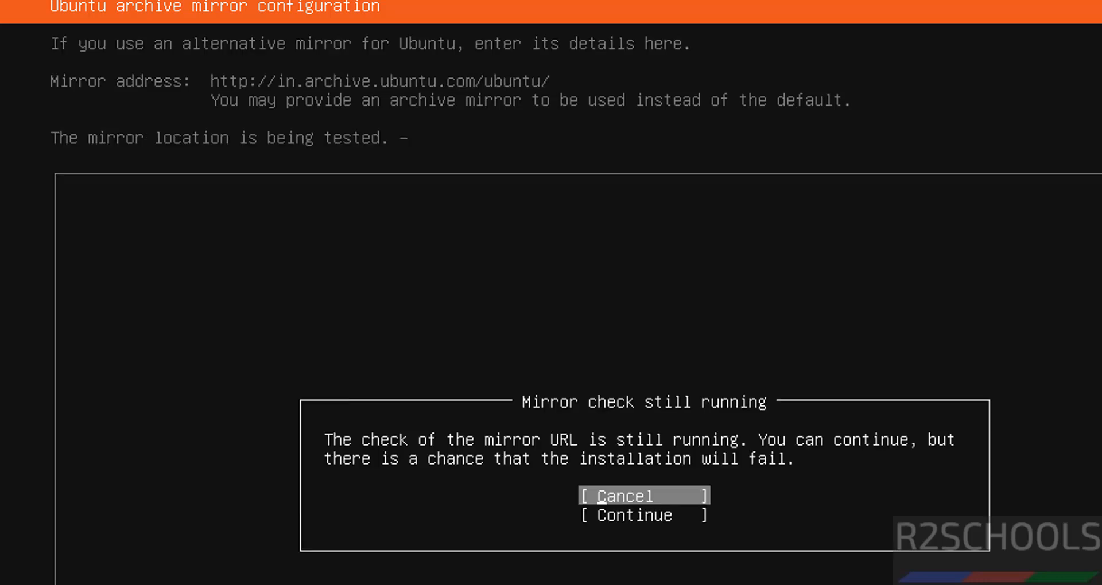
{"action": "key", "text": "Down"}
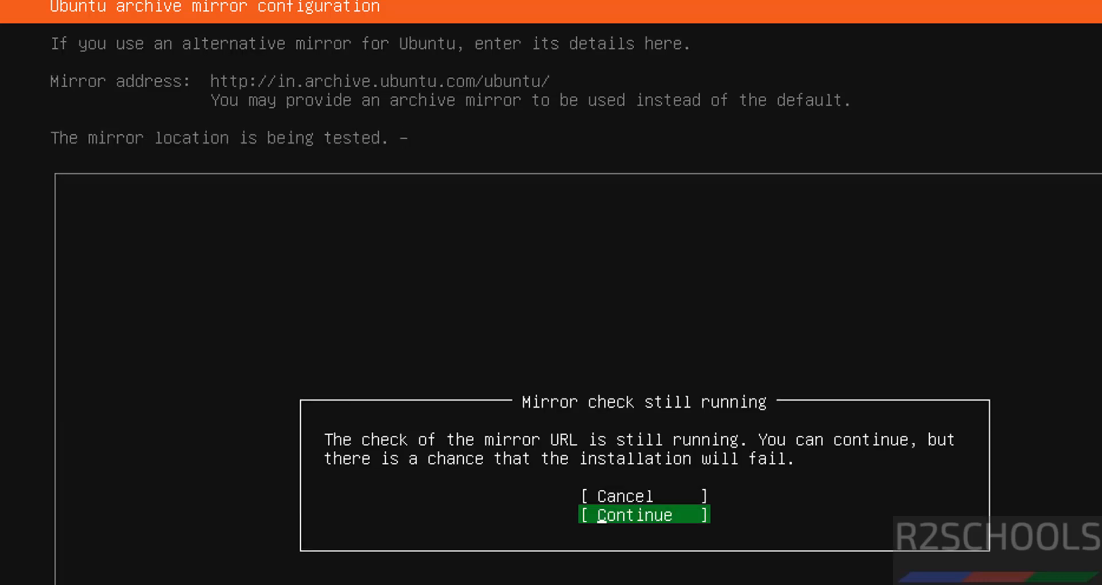
{"action": "key", "text": "Return"}
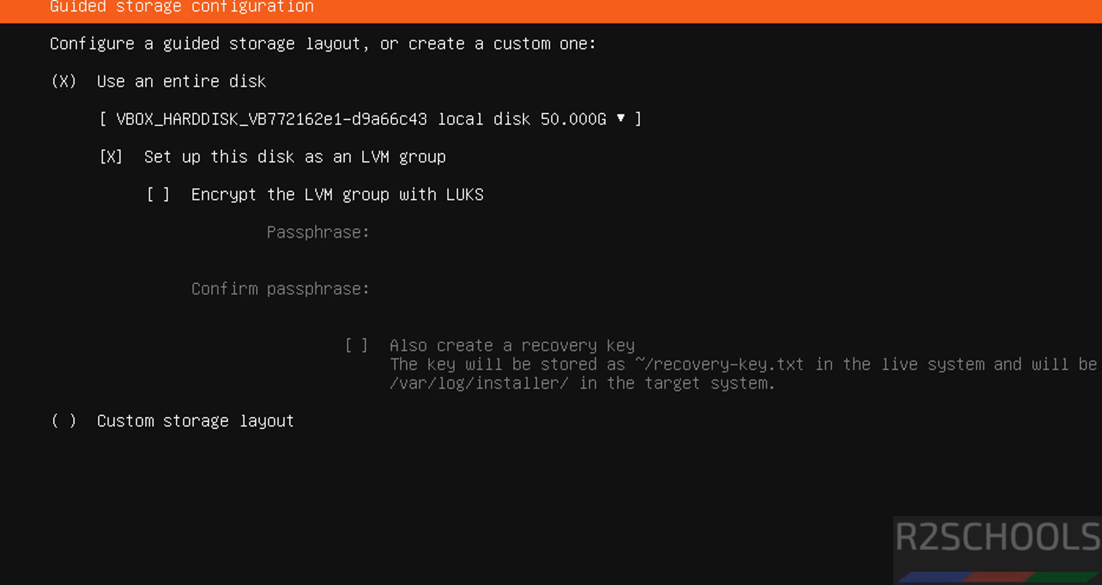
Accept the guided storage layout that uses the entire 50 GB disk as an LVM group without LUKS encryption.
{"action": "key", "text": "Tab"}
{"action": "key", "text": "Tab"}
{"action": "key", "text": "Tab"}
{"action": "key", "text": "Tab"}
{"action": "key", "text": "Tab"}
{"action": "key", "text": "Return"}
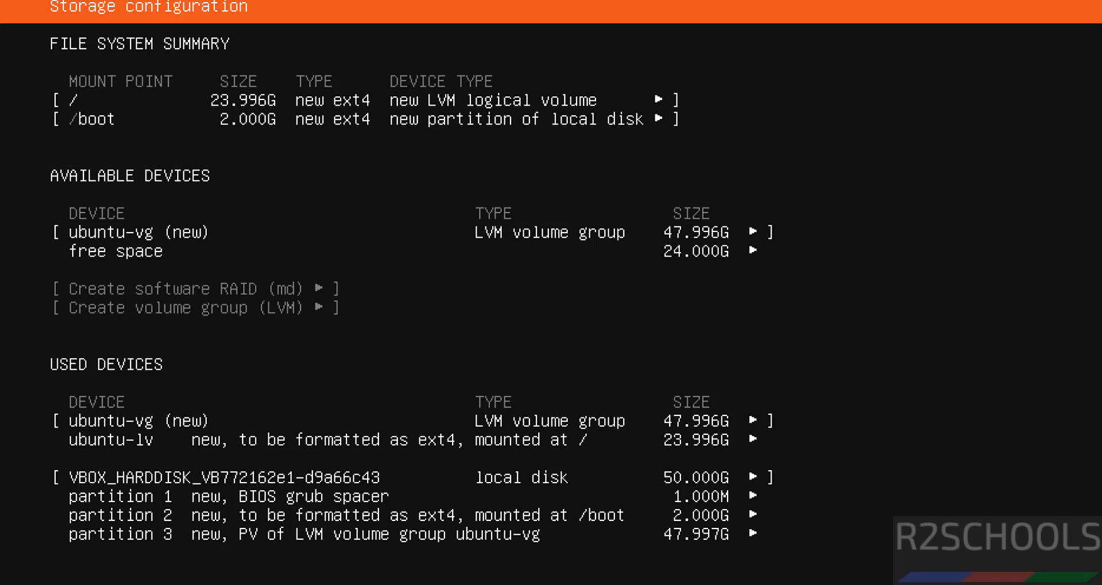
Accept the storage configuration and confirm the destructive action to begin the installation.
{"action": "key", "text": "Tab"}
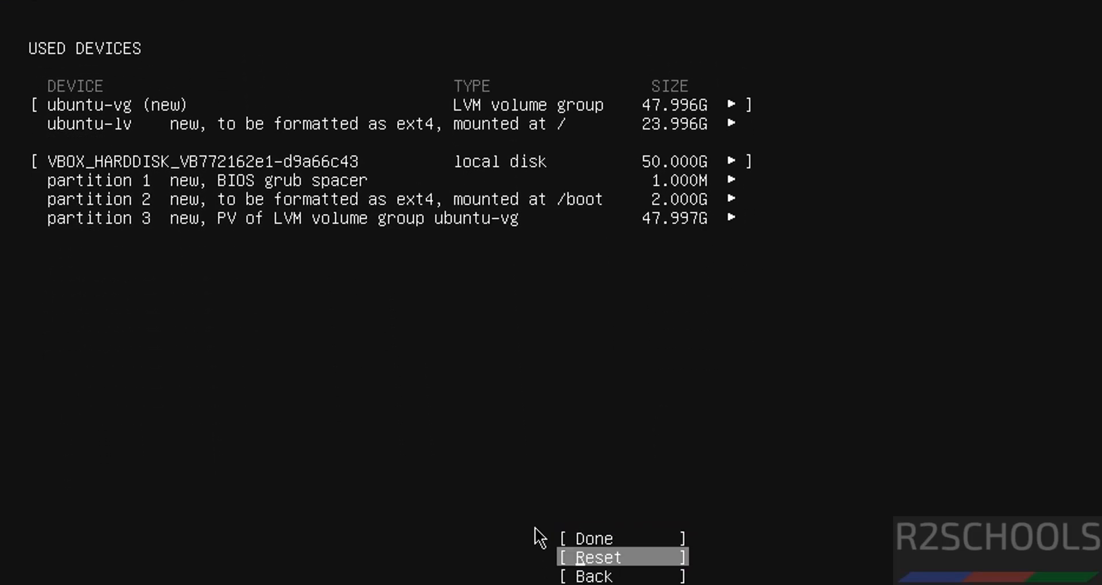
{"action": "key", "text": "Up"}
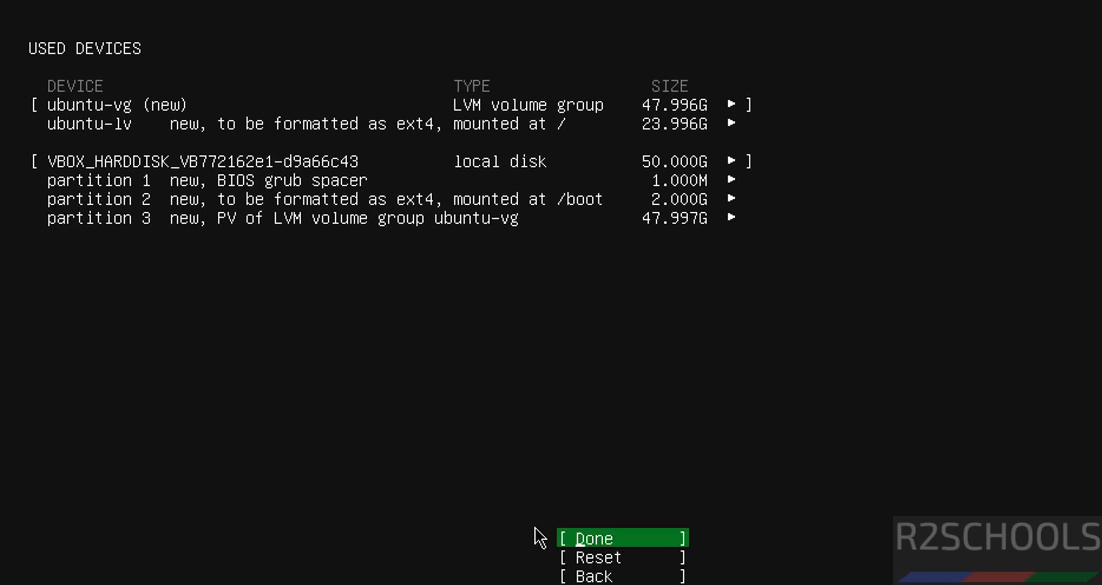
{"action": "key", "text": "Return"}
{"action": "key", "text": "Down"}
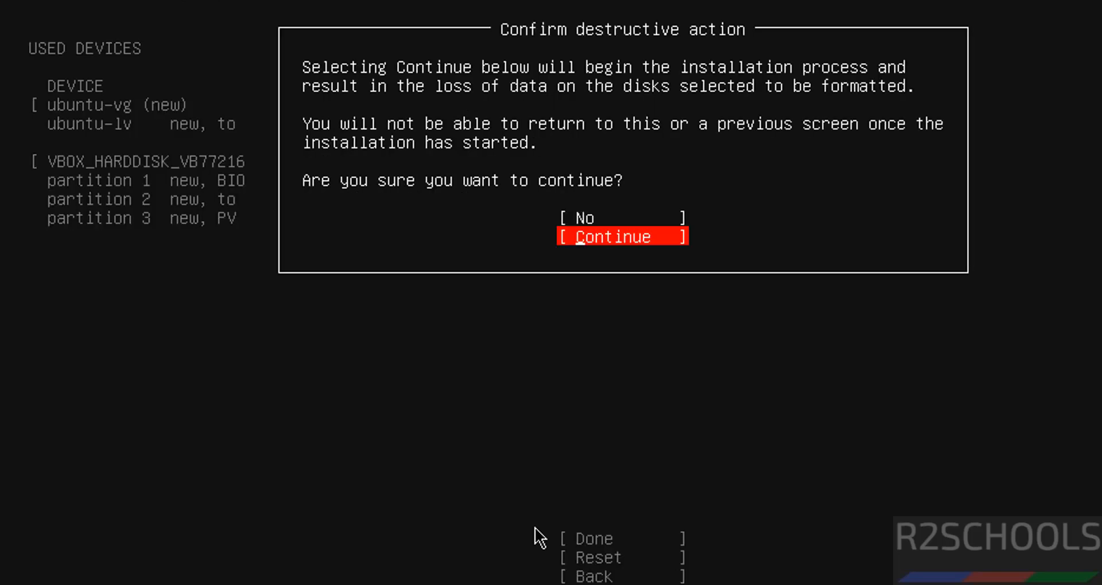
{"action": "key", "text": "Return"}
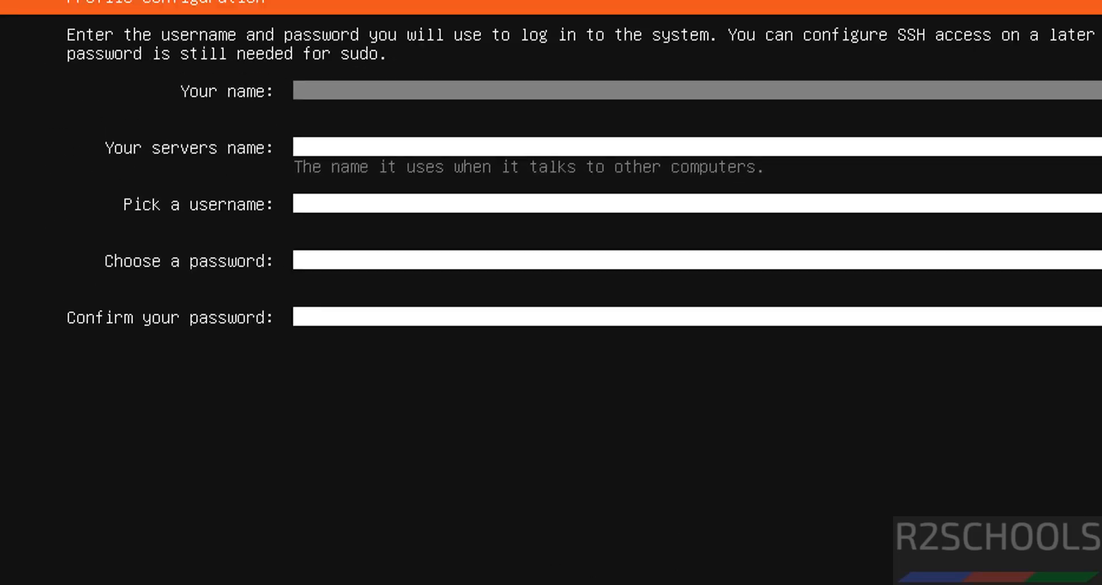
Enter r2schools as the profile's name and ub25svm as the server's name.
{"action": "type", "text": "r2schools"}
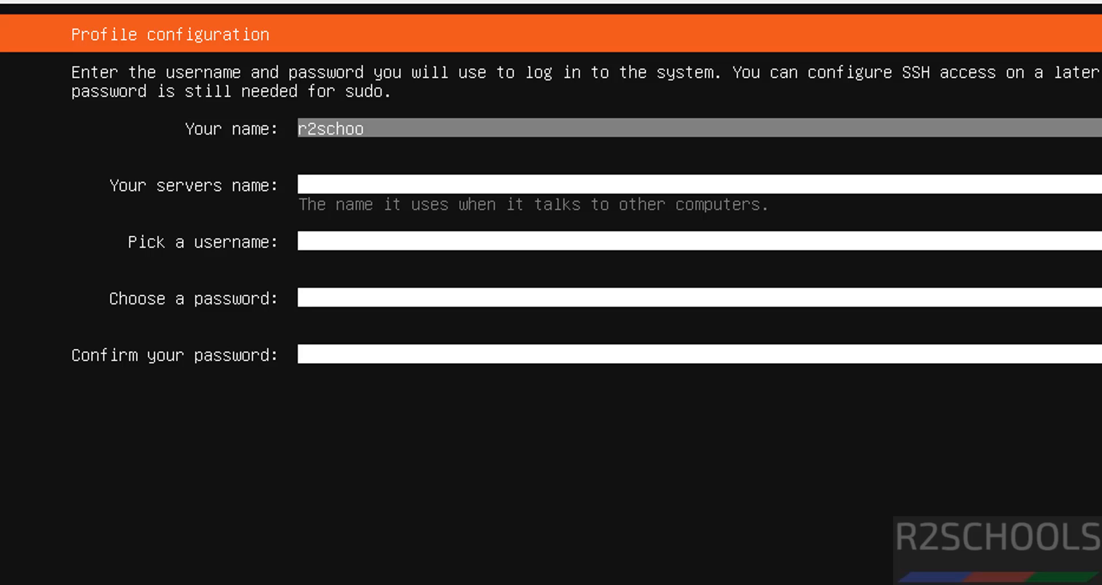
{"action": "key", "text": "Tab"}
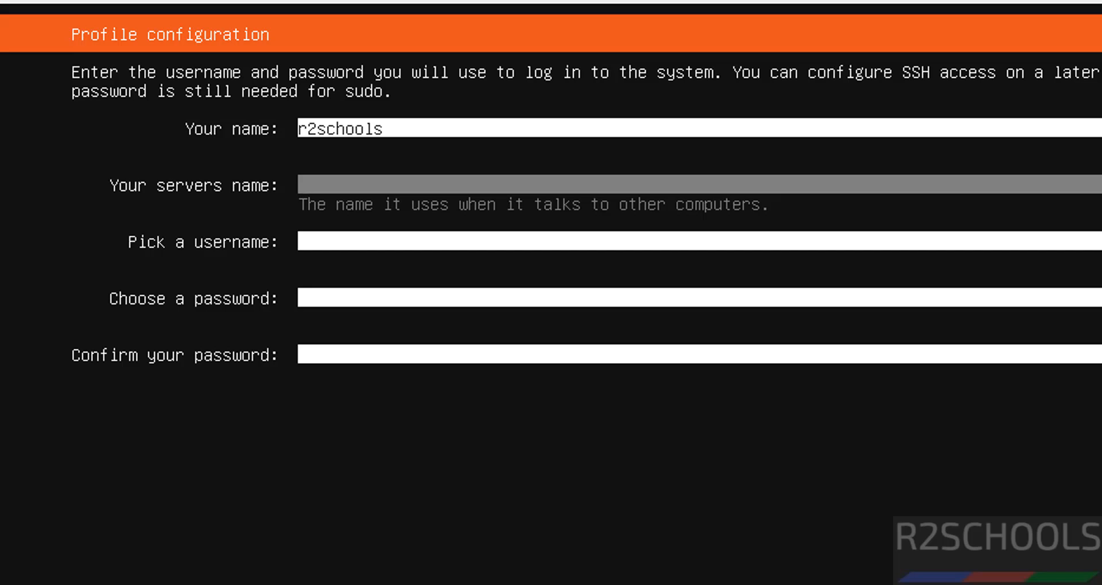
{"action": "type", "text": "ub25svm"}
{"action": "key", "text": "Tab"}
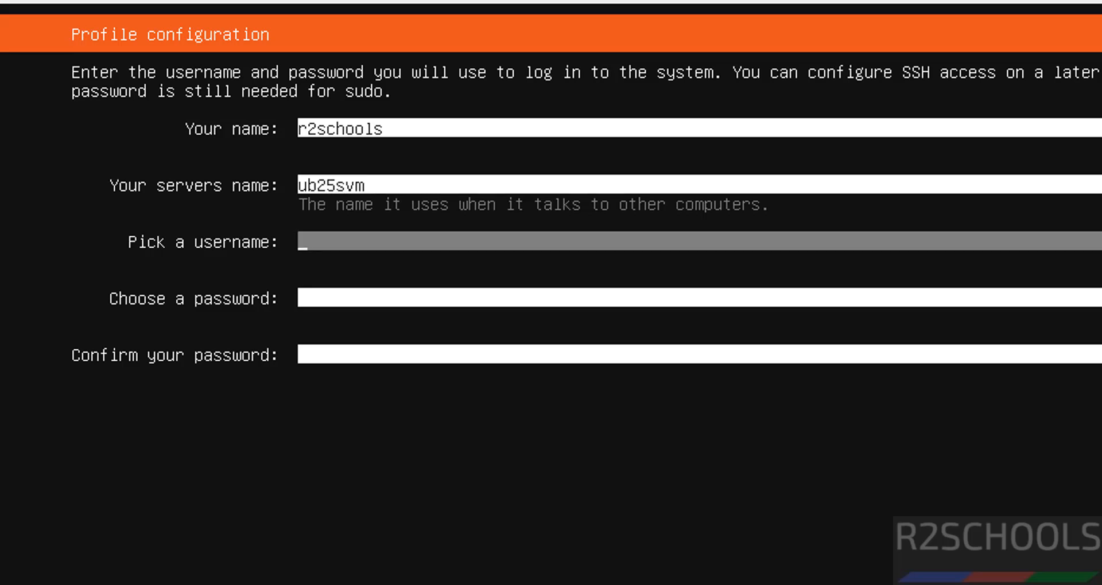
Set the username to r2schools, enter and confirm the account password, and submit the profile.
{"action": "type", "text": "r2schools"}
{"action": "key", "text": "Tab"}
{"action": "type", "text": "*********"}
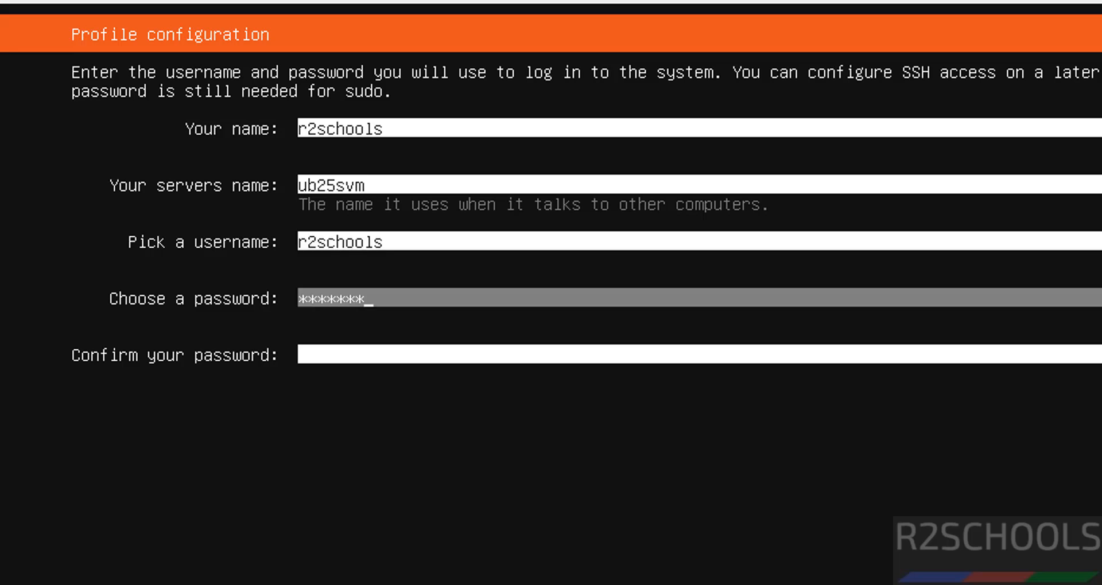
{"action": "key", "text": "Tab"}
{"action": "type", "text": "*********"}
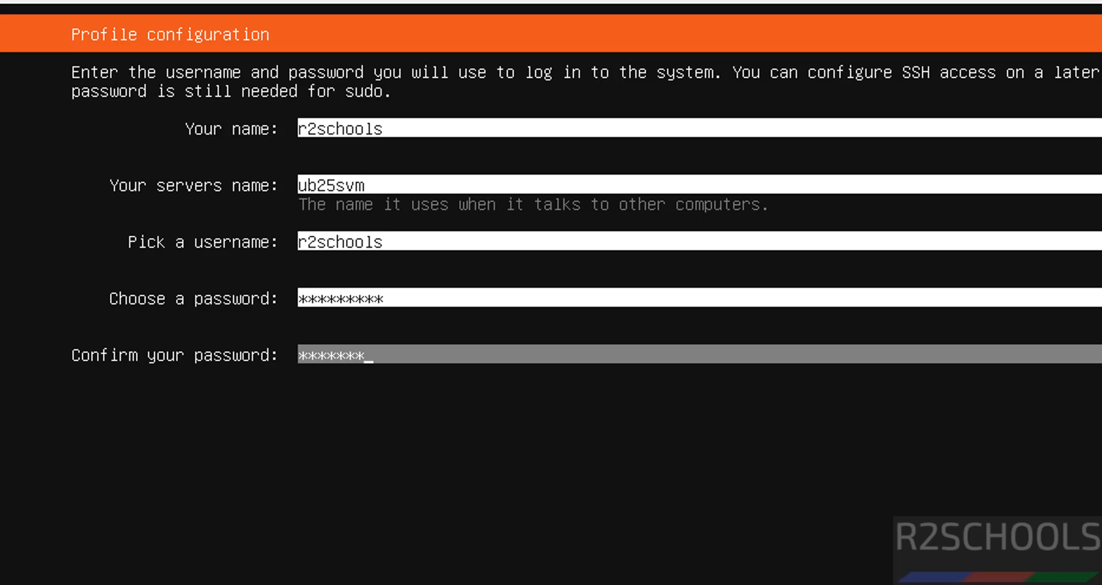
{"action": "key", "text": "Tab"}
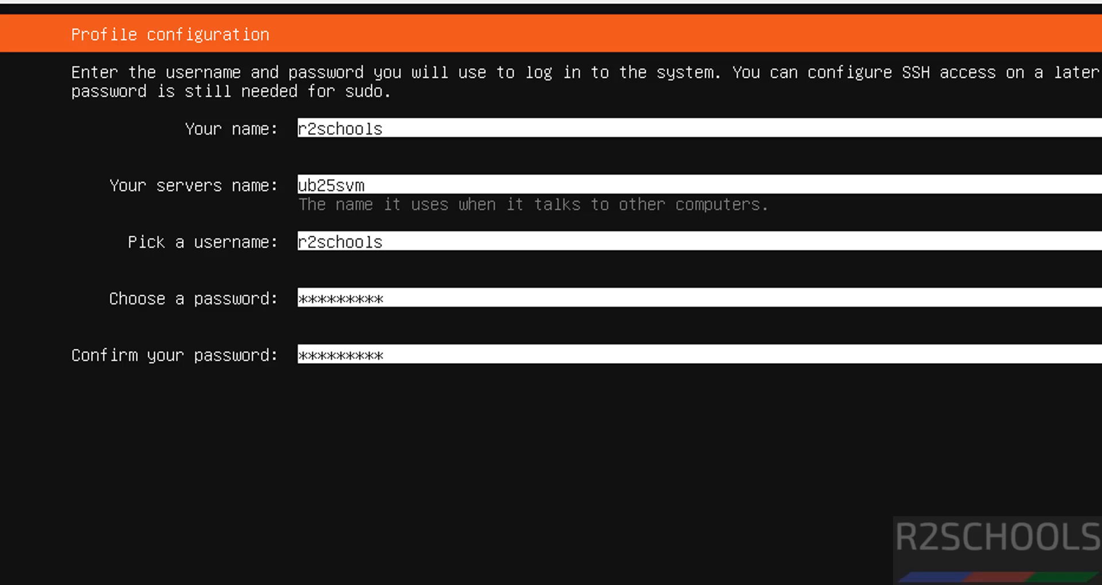
{"action": "key", "text": "Return"}
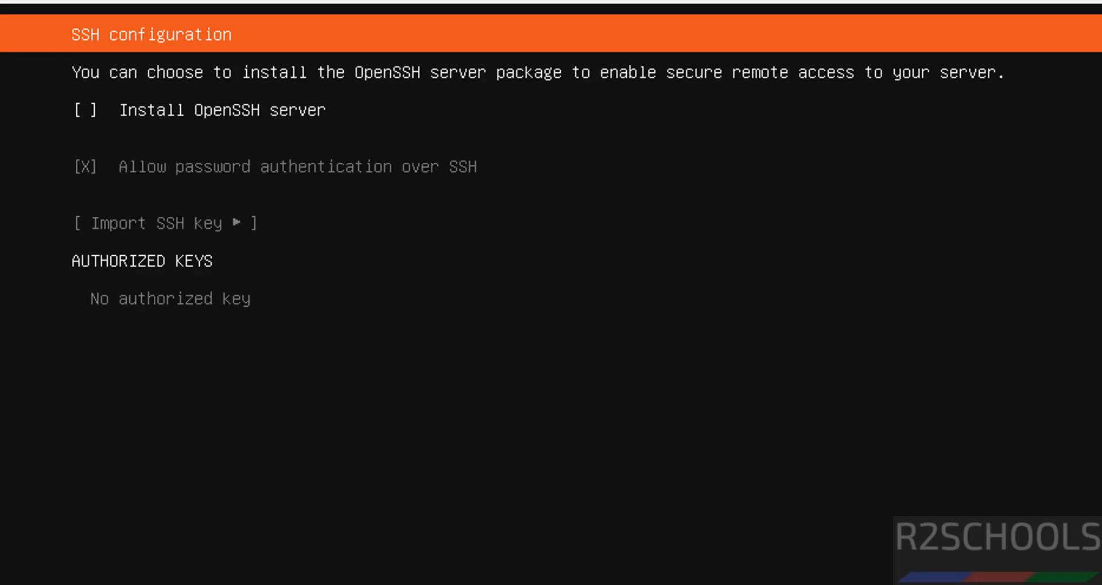
Enable installation of the OpenSSH server and continue without importing an SSH key.
{"action": "key", "text": "space"}
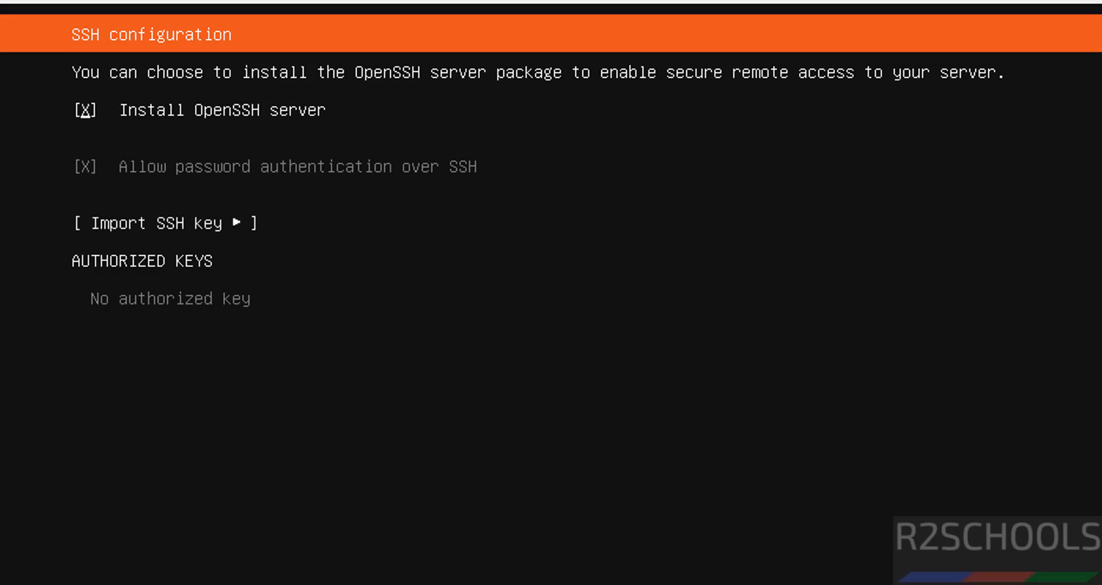
{"action": "key", "text": "space"}
{"action": "key", "text": "space"}
{"action": "key", "text": "space"}
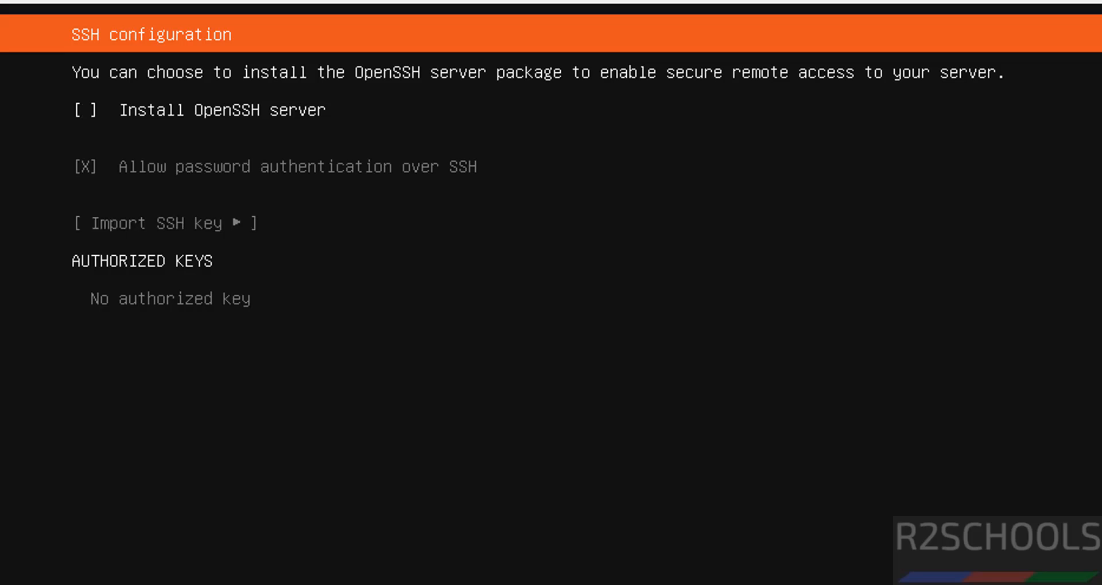
{"action": "key", "text": "space"}
{"action": "key", "text": "Tab"}
{"action": "key", "text": "Tab"}
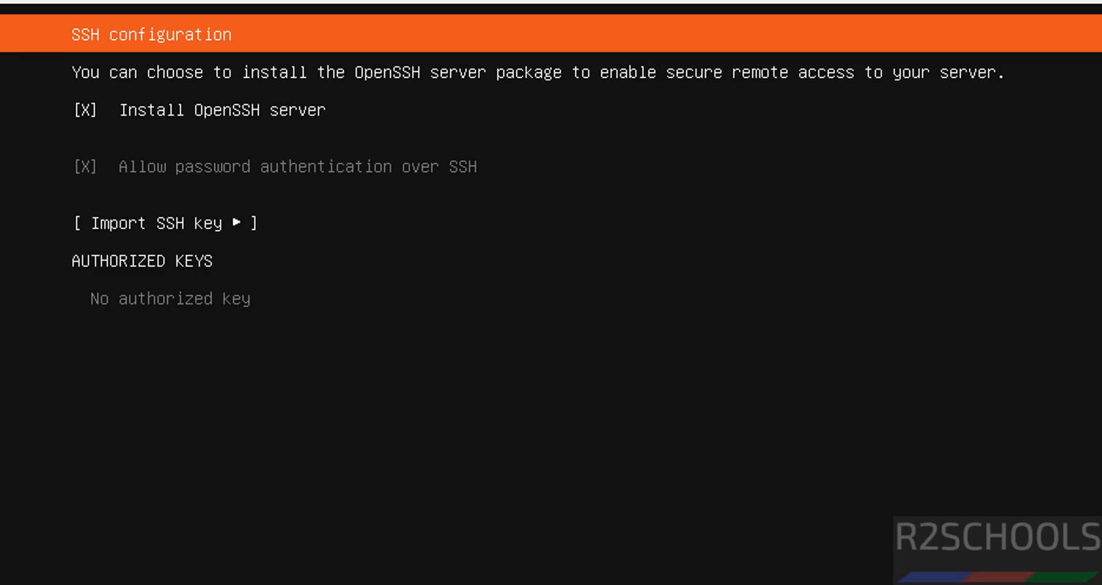
{"action": "key", "text": "Return"}
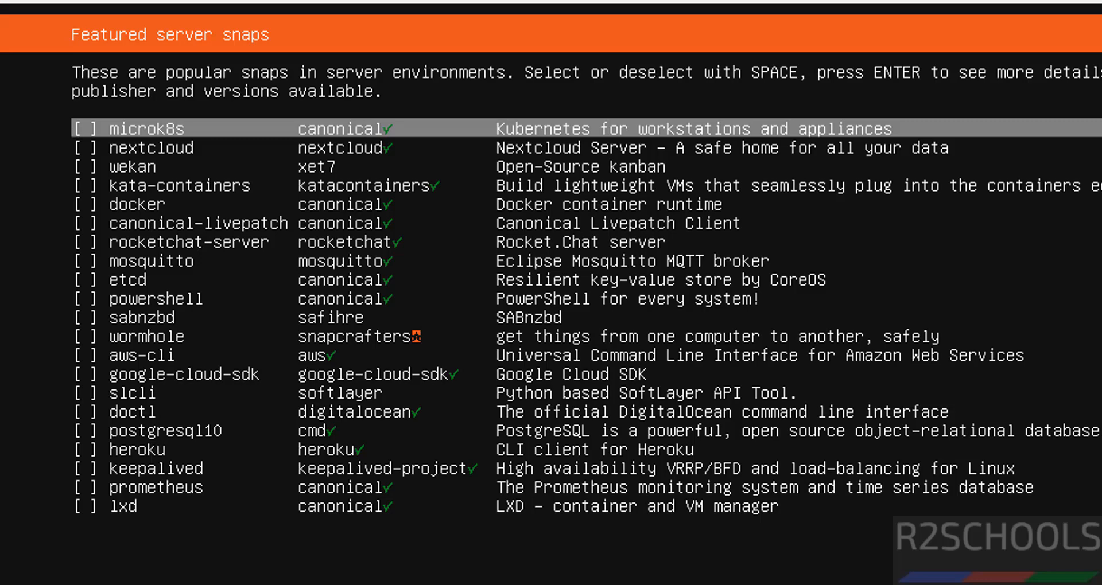
Look through the featured server snaps and continue the installation without selecting any.
{"action": "key", "text": "Down"}
{"action": "key", "text": "Down"}
{"action": "key", "text": "Down"}
{"action": "key", "text": "Down"}
{"action": "key", "text": "Down"}
{"action": "key", "text": "Down"}
{"action": "key", "text": "Down"}
{"action": "key", "text": "Down"}
{"action": "key", "text": "Down"}
{"action": "key", "text": "Down"}
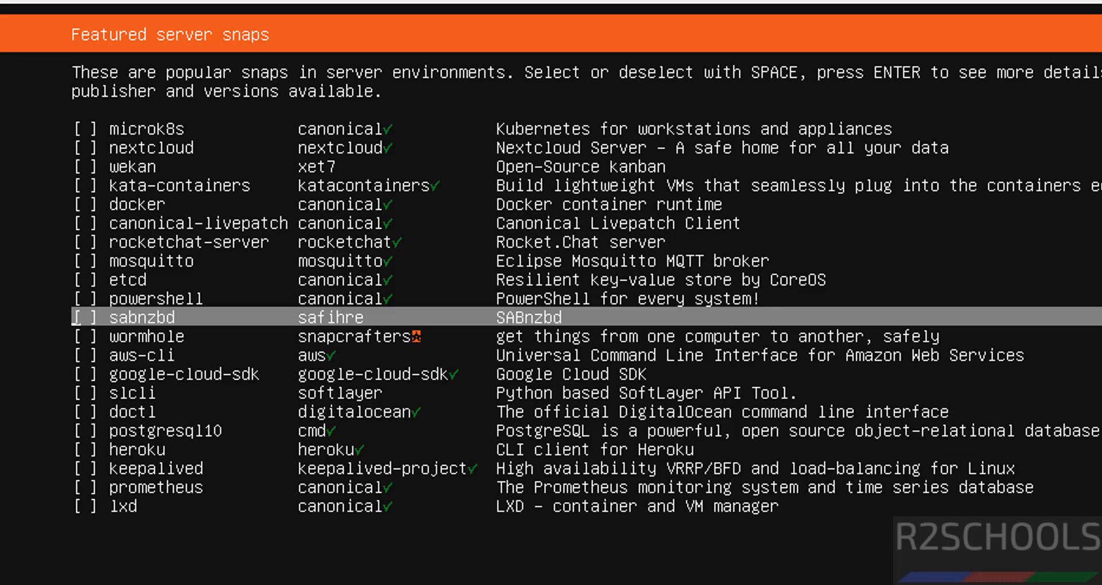
{"action": "key", "text": "Tab"}
{"action": "key", "text": "Return"}
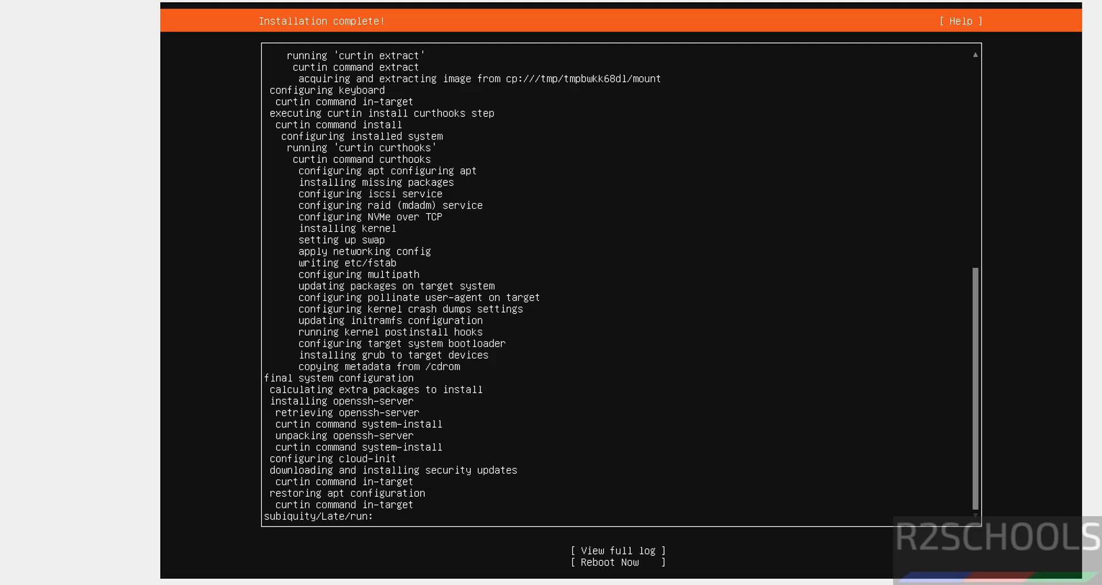
Reboot the virtual machine from the completed Ubuntu Server installer.
{"action": "key", "text": "Tab"}
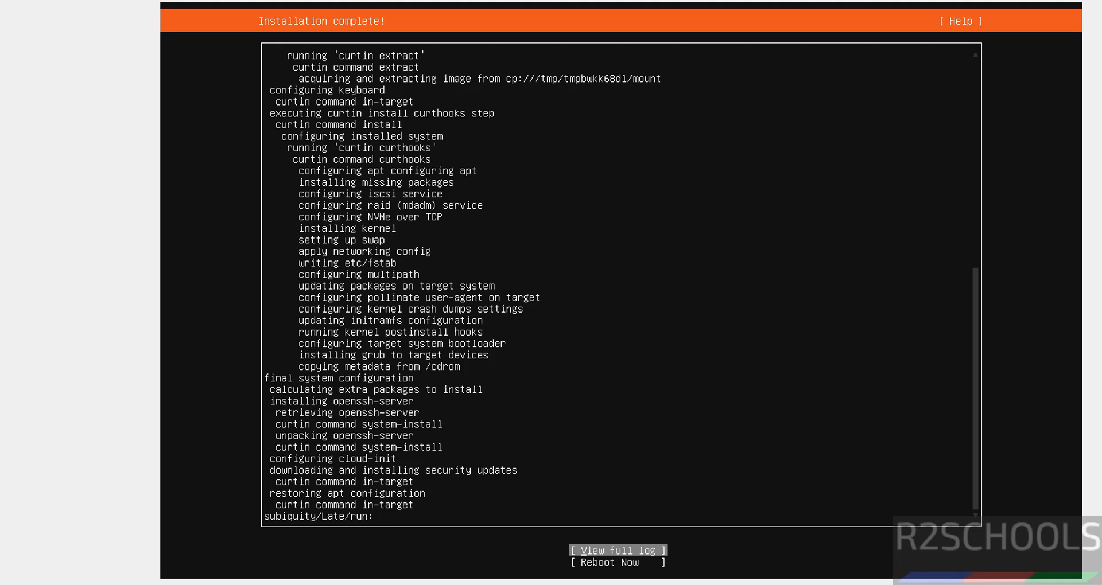
{"action": "key", "text": "Down"}
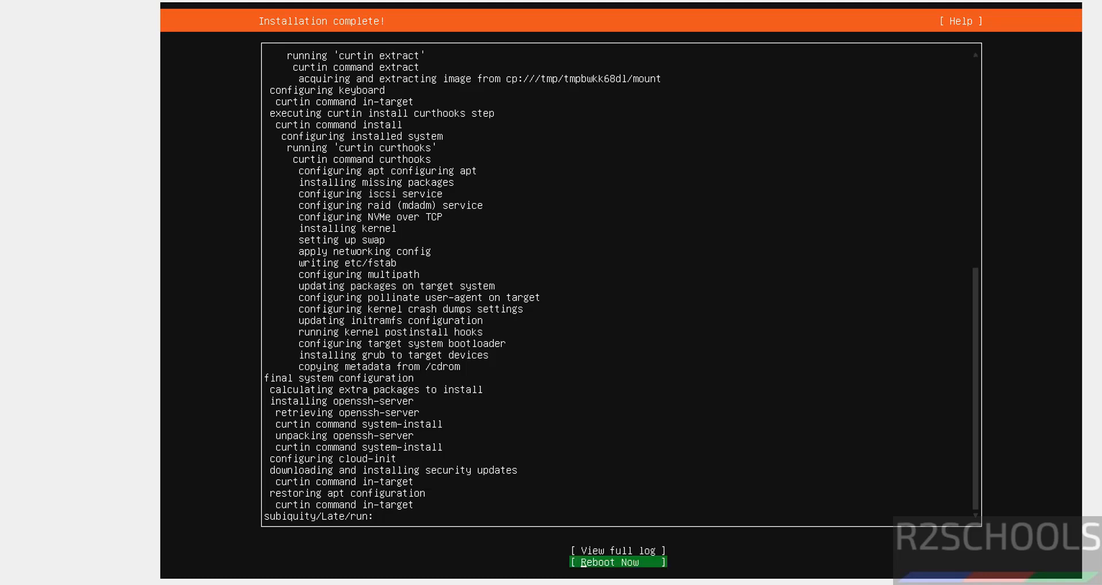
{"action": "key", "text": "Return"}
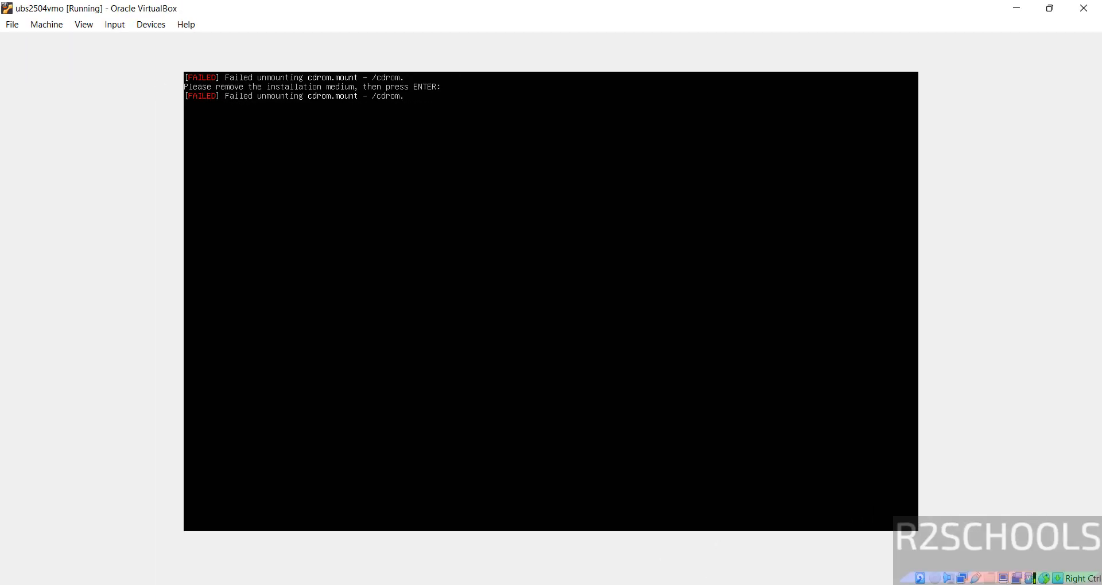
Check in VirtualBox Manager whether ubs2504vmo's optical drive still holds the installation medium, and continue the reboot in the virtual machine.
{"action": "key", "text": "Num_Lock"}
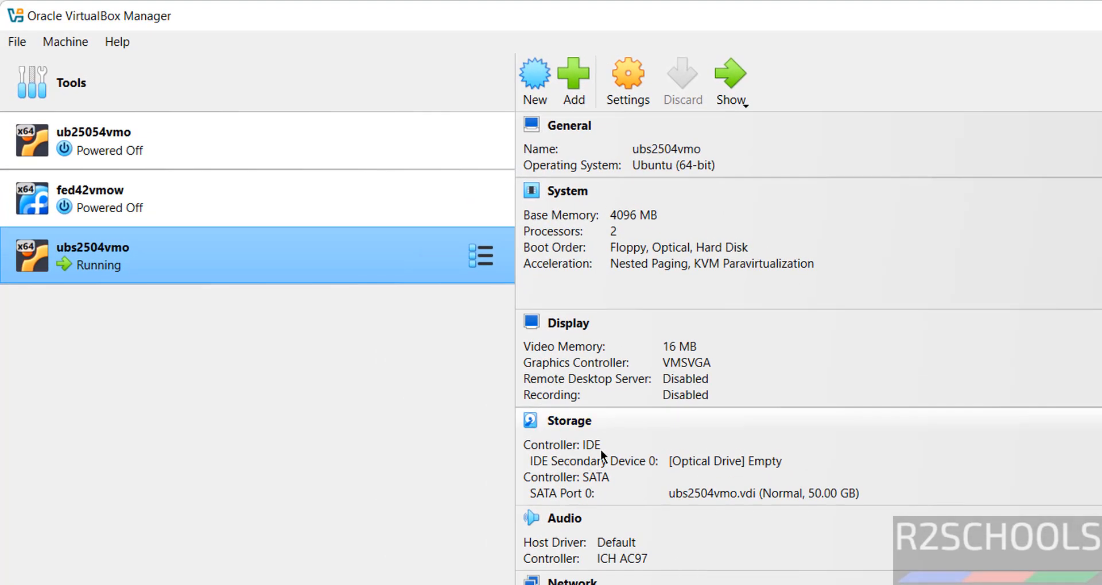
{"action": "left_click", "coordinate": [765, 466]}
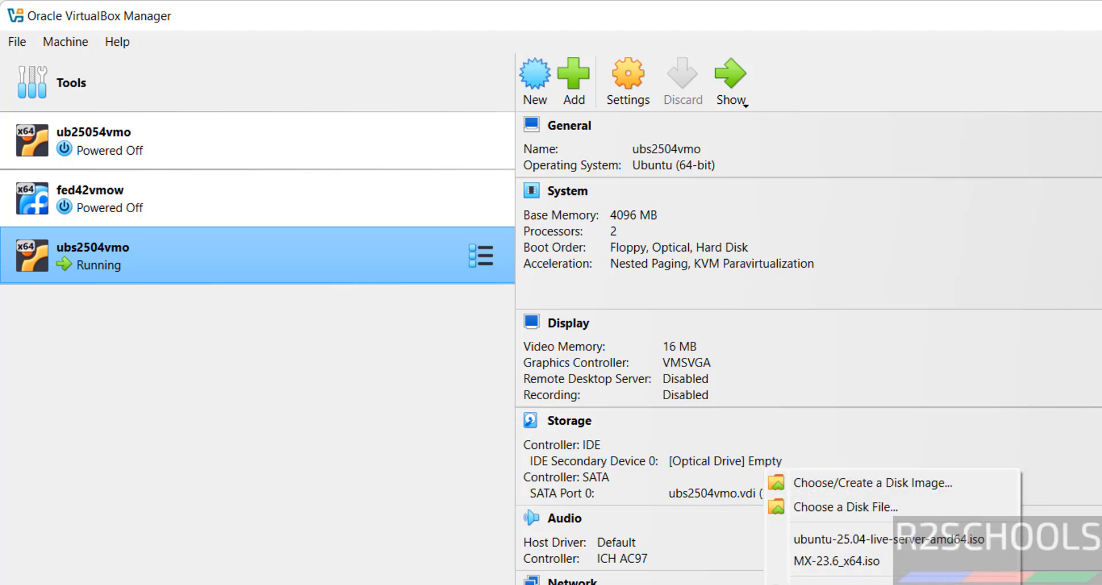
{"action": "key", "text": "Escape"}
{"action": "key", "text": "alt+Tab"}
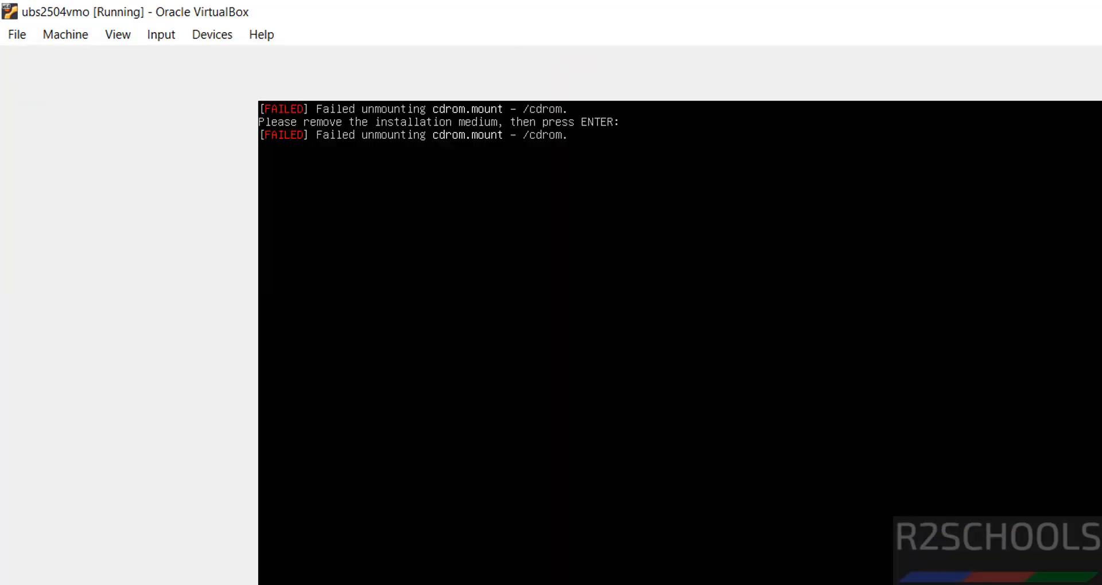
{"action": "key", "text": "Return"}
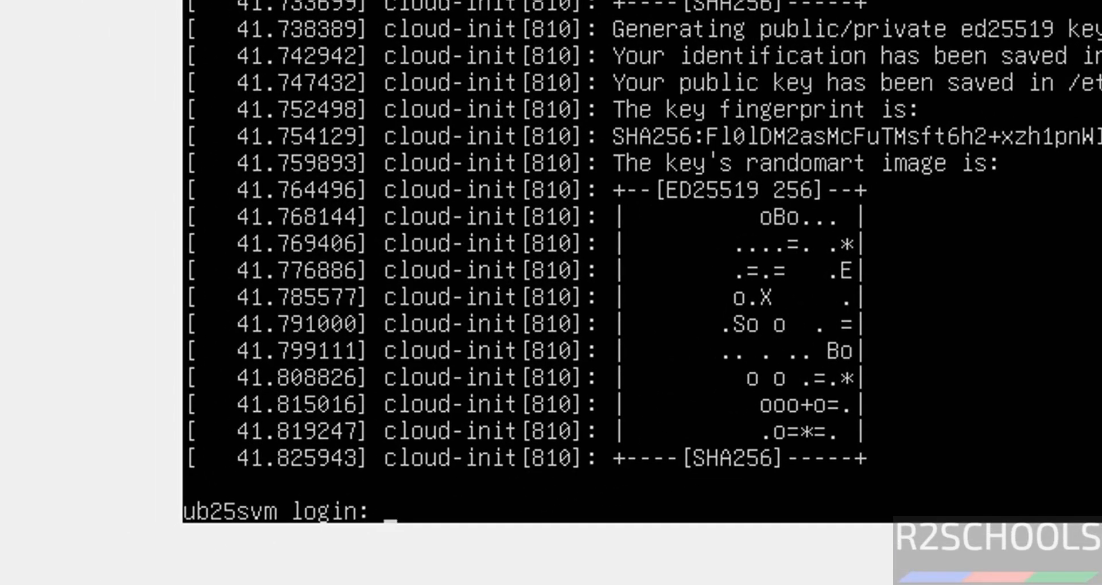
Log in to the ub25svm server as r2schools with the account password.
{"action": "type", "text": "r2schools"}
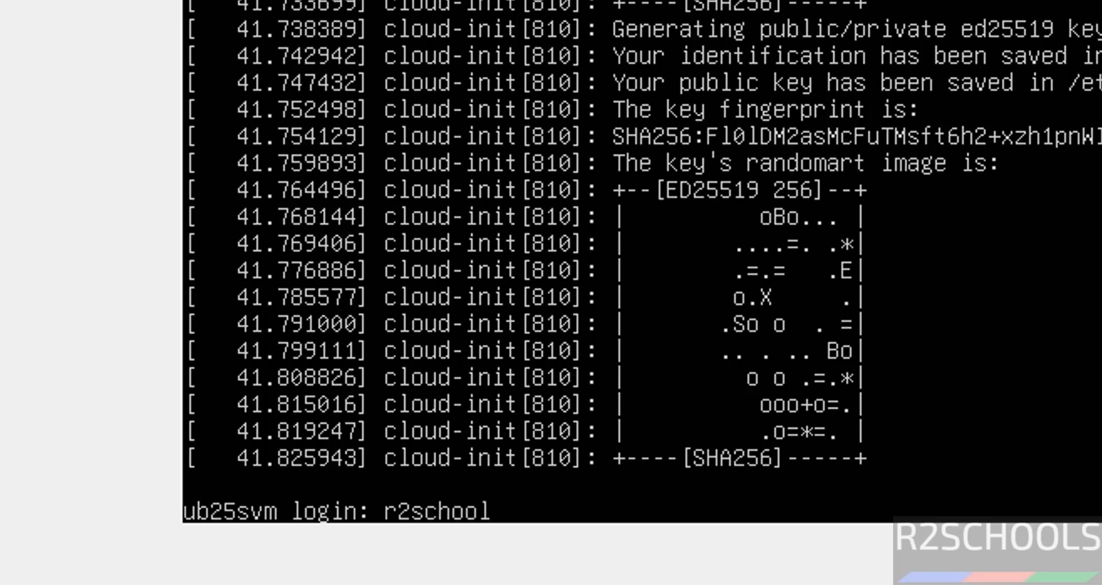
{"action": "key", "text": "Return"}
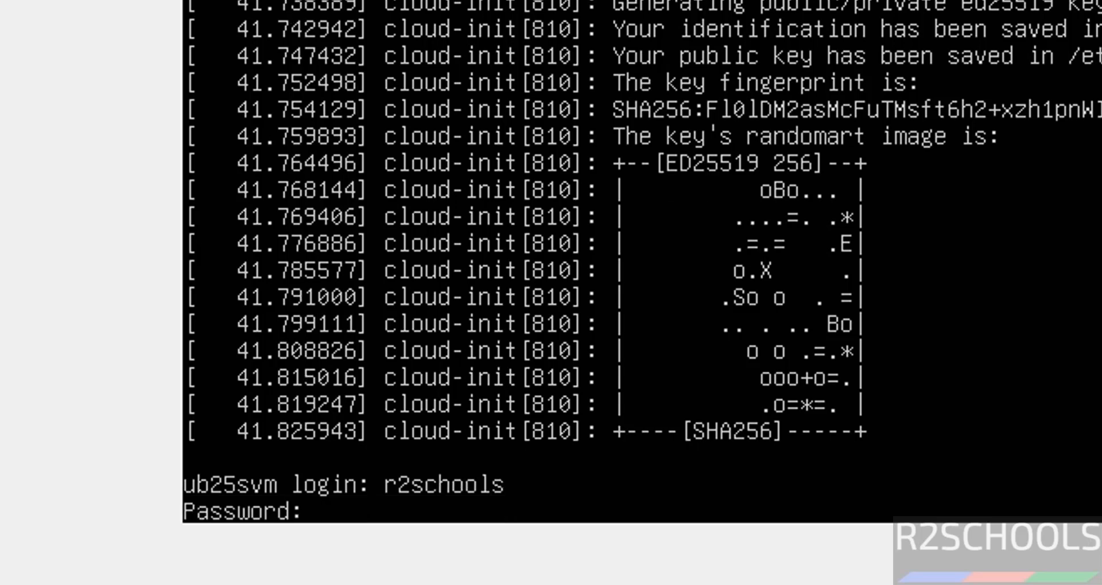
{"action": "key", "text": "Return"}
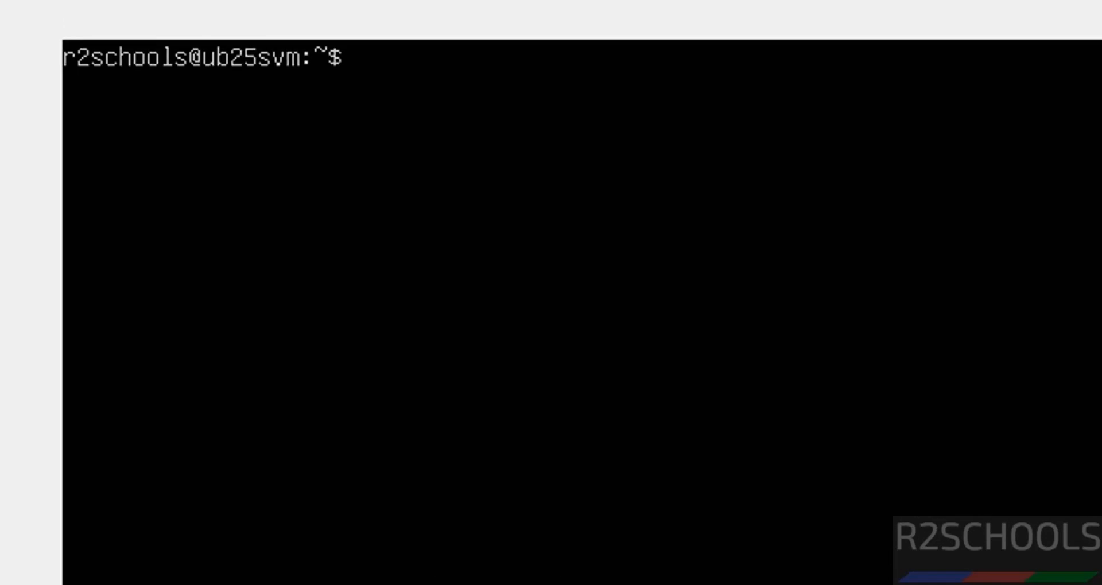
Try to show the server's network interfaces with ifconfig.
{"action": "type", "text": "ifconfig"}
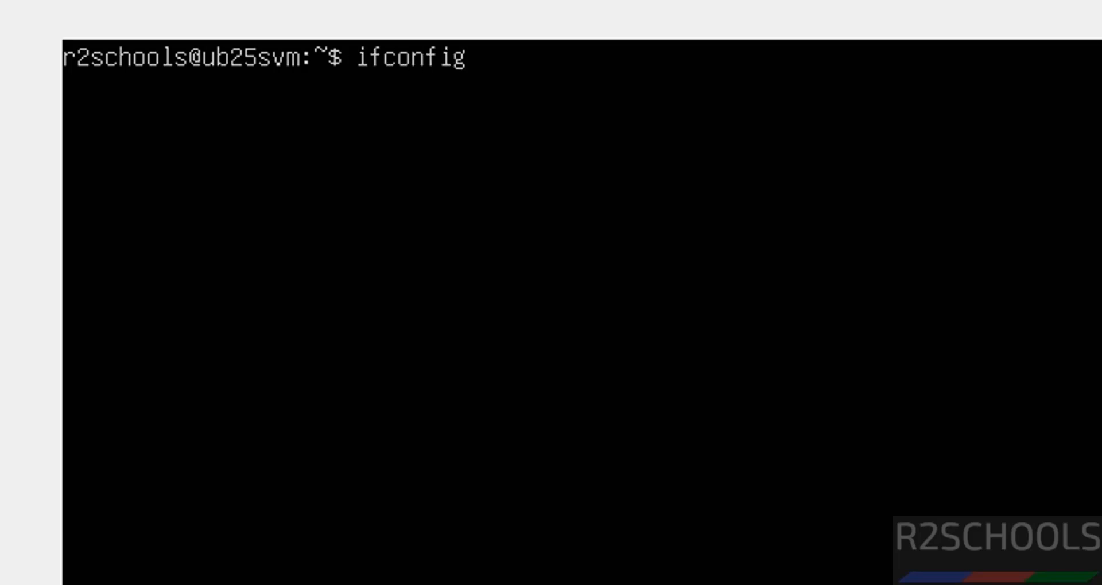
{"action": "key", "text": "Return"}
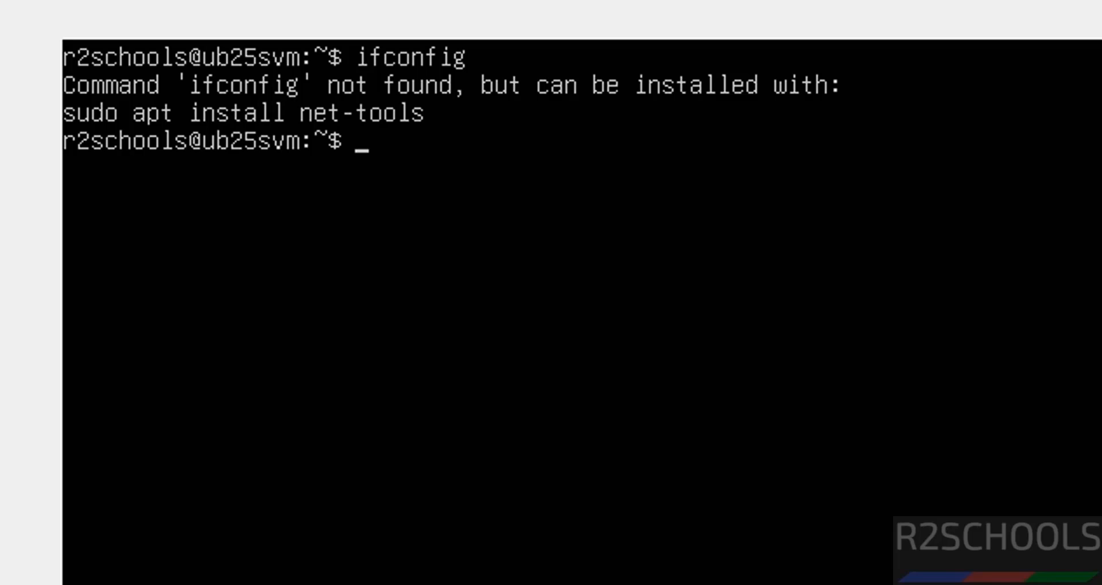
Show the server's network interfaces and IP addresses with ip addr.
{"action": "type", "text": "ip addrr"}
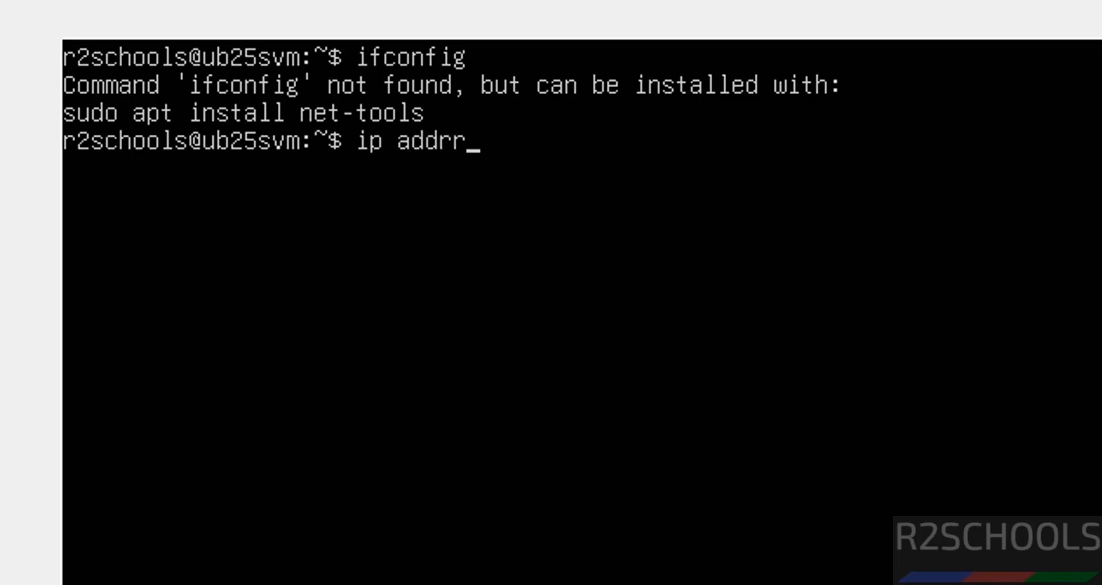
{"action": "key", "text": "BackSpace"}
{"action": "key", "text": "Return"}
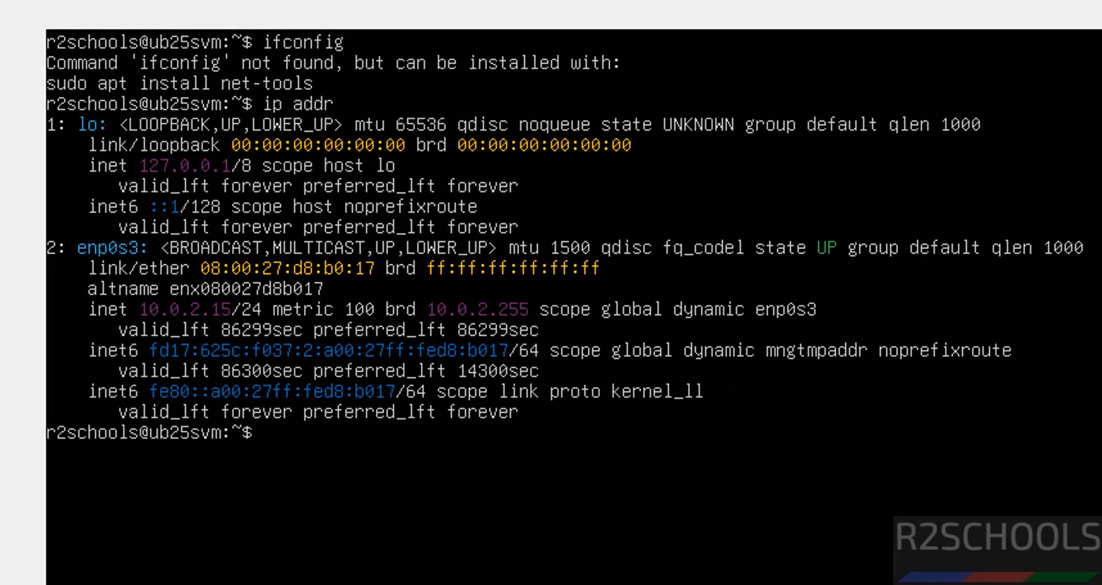
Install the net-tools package with sudo apt install net-tools, entering the account password for sudo.
{"action": "type", "text": "su"}
{"action": "key", "text": "BackSpace"}
{"action": "key", "text": "BackSpace"}
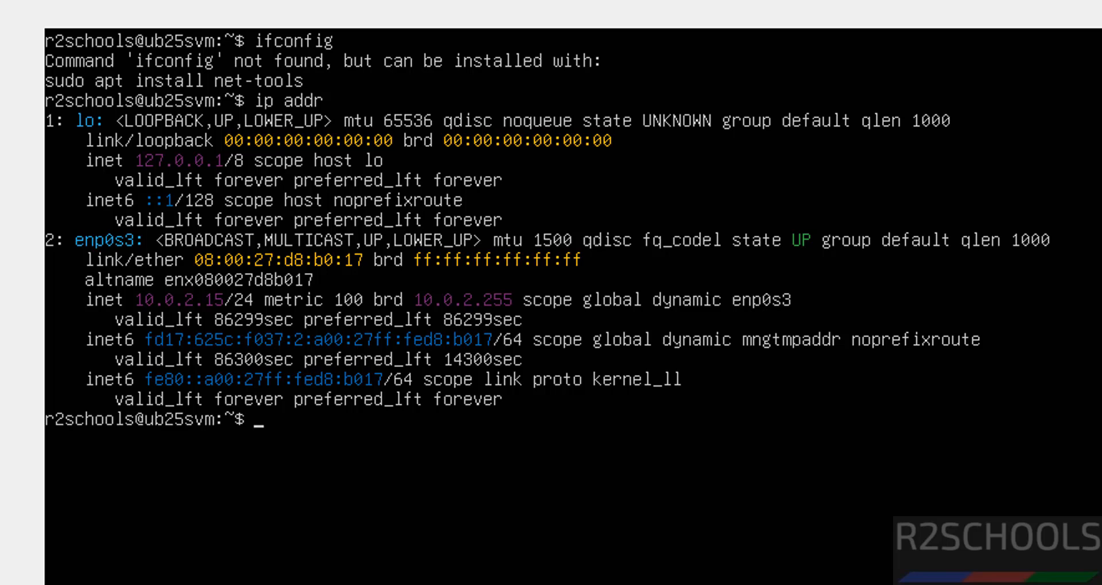
{"action": "type", "text": "sudo atp"}
{"action": "key", "text": "BackSpace"}
{"action": "key", "text": "BackSpace"}
{"action": "type", "text": "ppppp"}
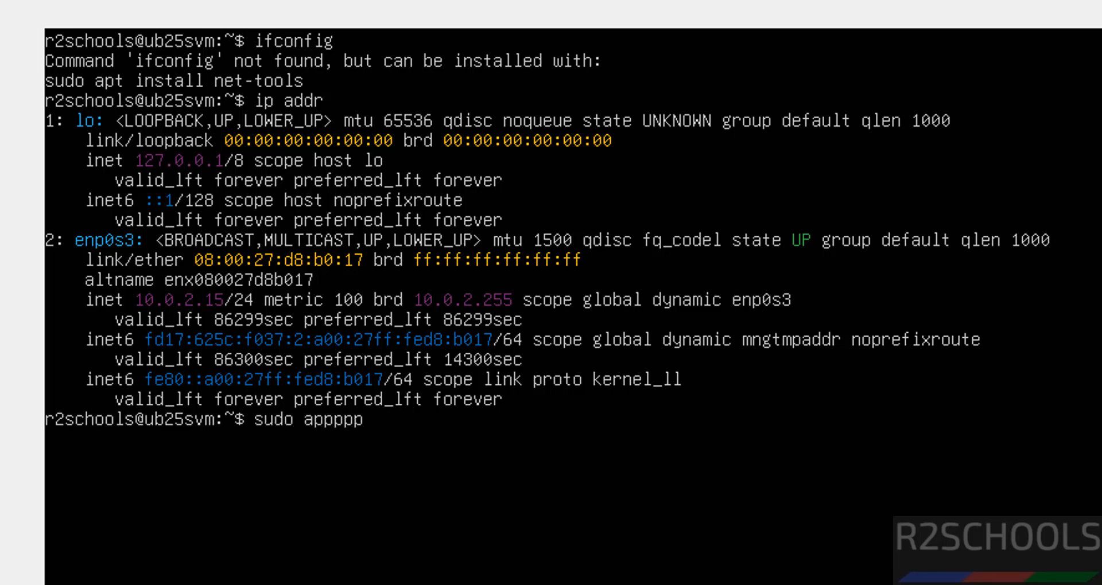
{"action": "key", "text": "BackSpace"}
{"action": "key", "text": "BackSpace"}
{"action": "key", "text": "BackSpace"}
{"action": "type", "text": "t"}
{"action": "key", "text": "BackSpace"}
{"action": "key", "text": "BackSpace"}
{"action": "key", "text": "BackSpace"}
{"action": "type", "text": "t install n"}
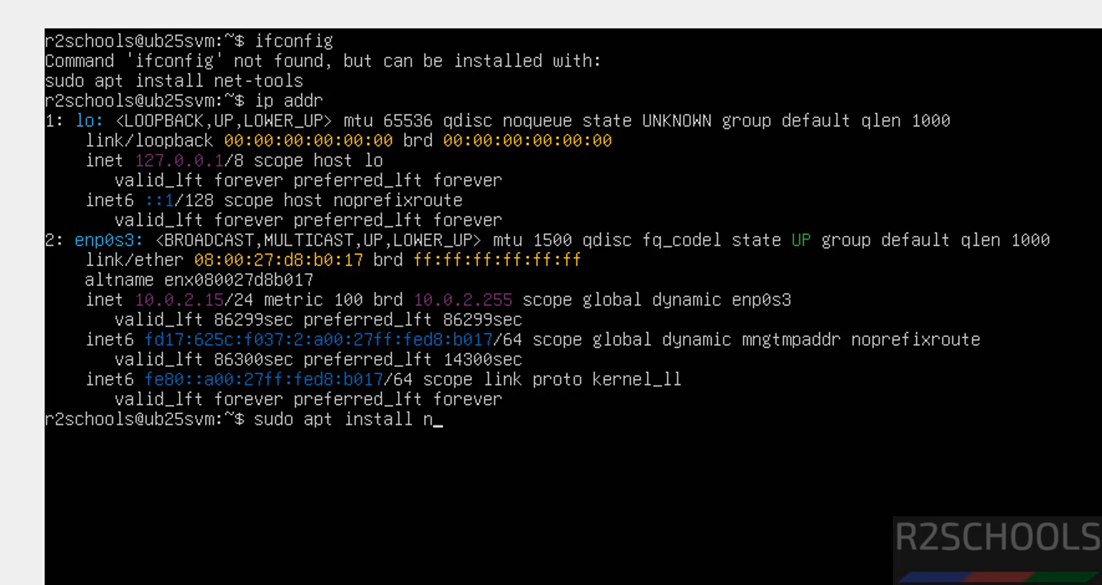
{"action": "type", "text": "et-tools"}
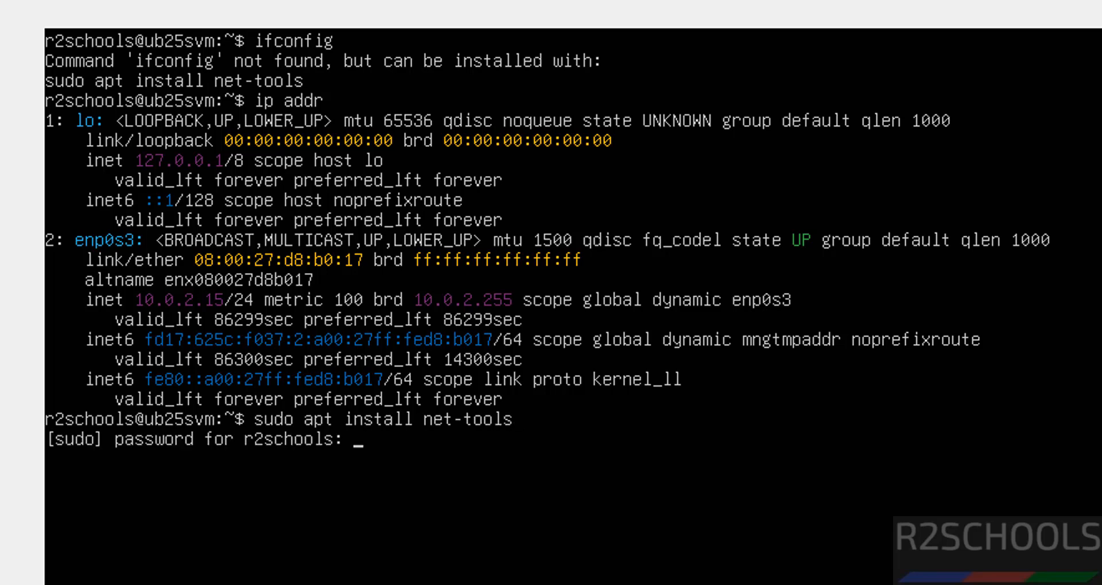
{"action": "key", "text": "Return"}
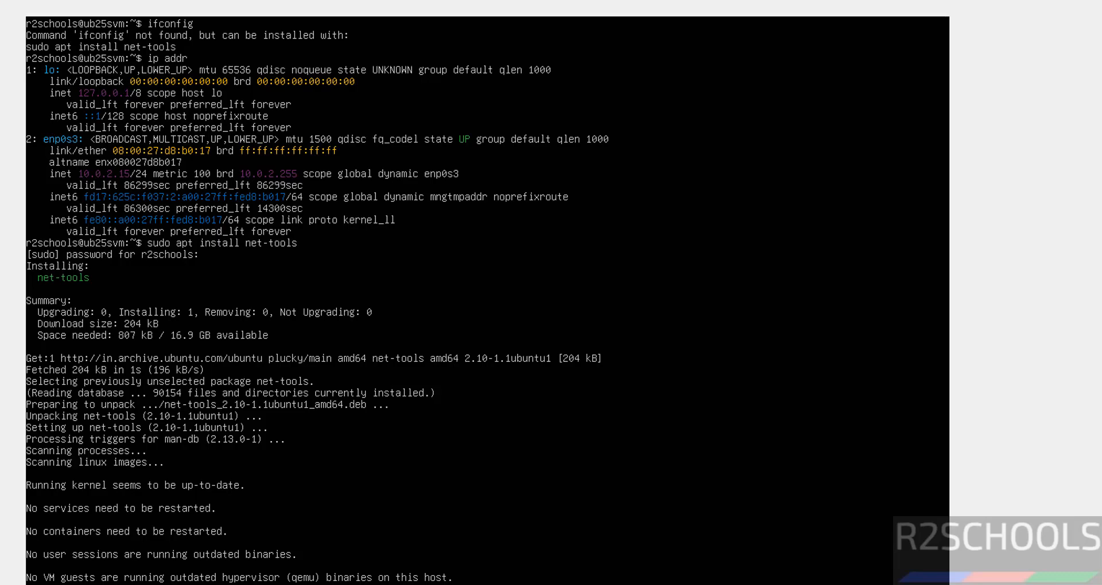
{"action": "key", "text": "Return"}
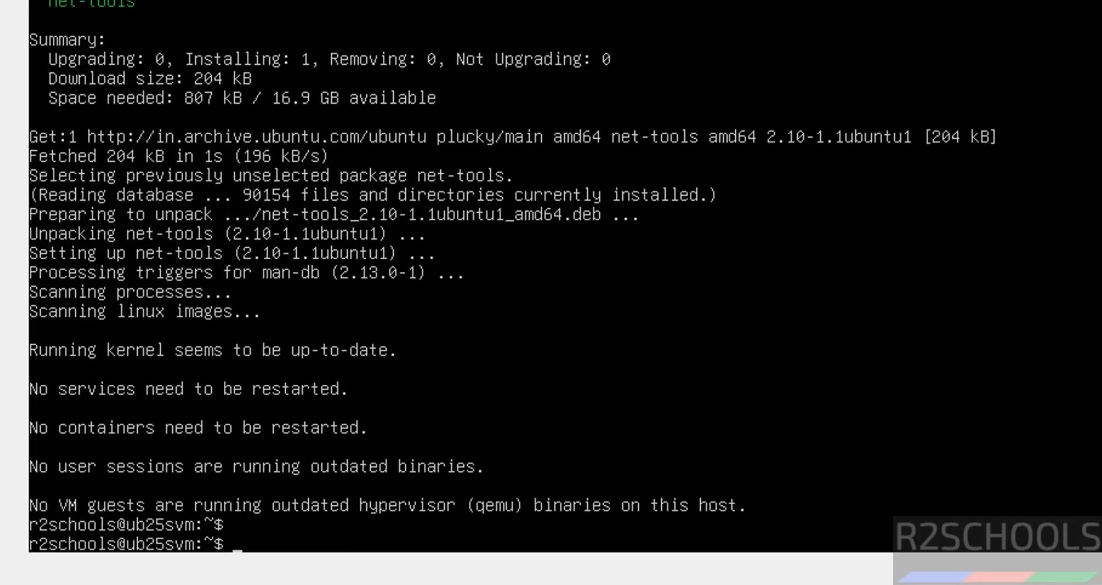
Clear the terminal and show the network interface details with ifconfig.
{"action": "key", "text": "ctrl+l"}
{"action": "type", "text": "ifoc"}
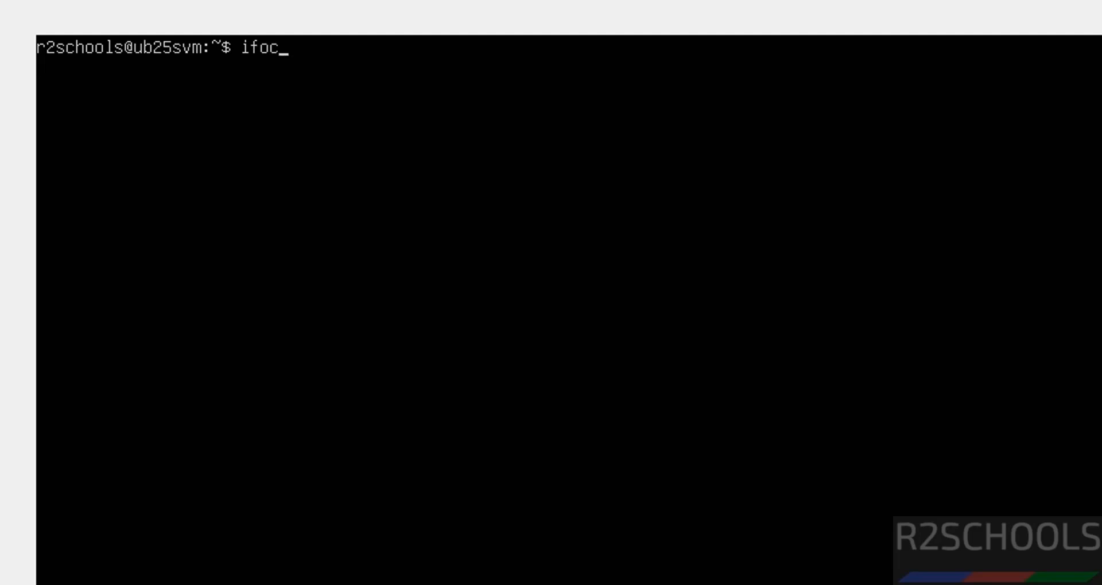
{"action": "type", "text": "nifg"}
{"action": "key", "text": "BackSpace"}
{"action": "key", "text": "BackSpace"}
{"action": "key", "text": "BackSpace"}
{"action": "key", "text": "BackSpace"}
{"action": "key", "text": "BackSpace"}
{"action": "key", "text": "BackSpace"}
{"action": "type", "text": "cof"}
{"action": "key", "text": "BackSpace"}
{"action": "type", "text": "nfig"}
{"action": "key", "text": "Return"}
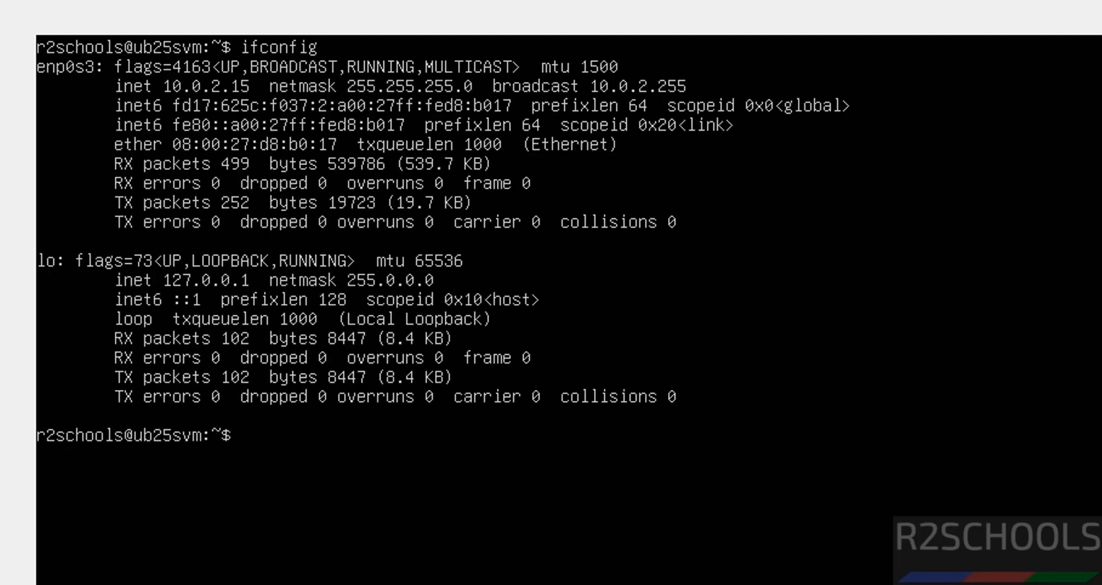
Clear the terminal and display the operating system release information from /etc/os-release with more.
{"action": "key", "text": "ctrl+l"}
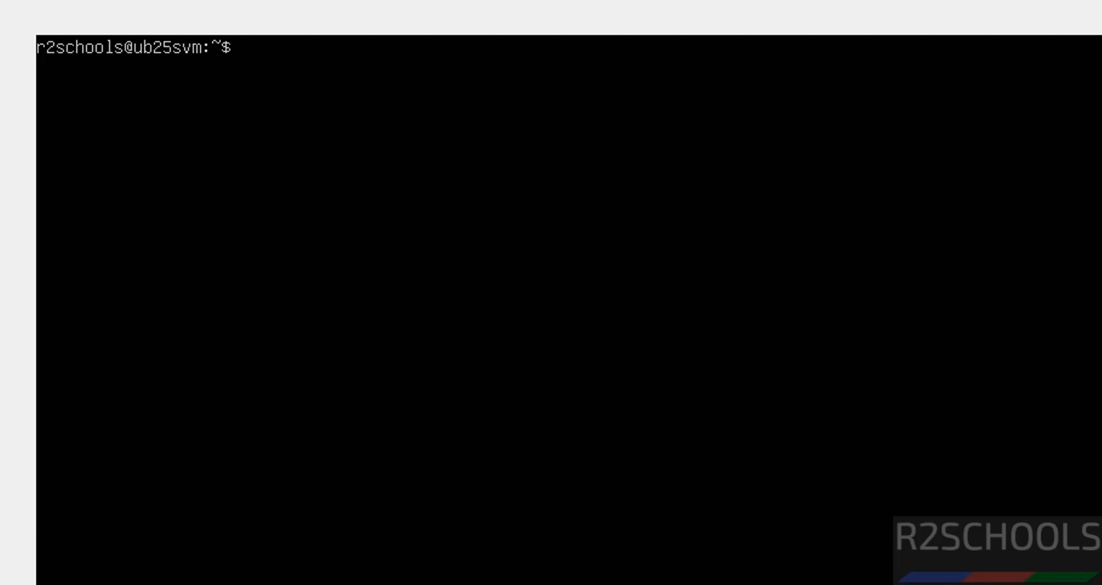
{"action": "type", "text": "more "}
{"action": "type", "text": "e"}
{"action": "key", "text": "BackSpace"}
{"action": "key", "text": "BackSpace"}
{"action": "type", "text": "/"}
{"action": "key", "text": "BackSpace"}
{"action": "type", "text": "/etc/os"}
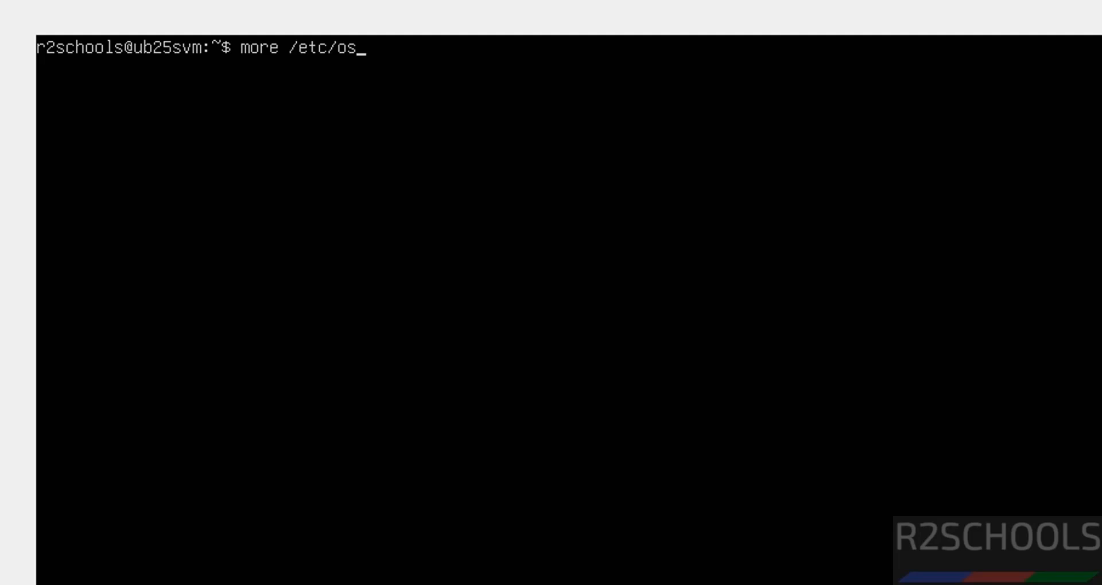
{"action": "key", "text": "Tab"}
{"action": "key", "text": "Return"}
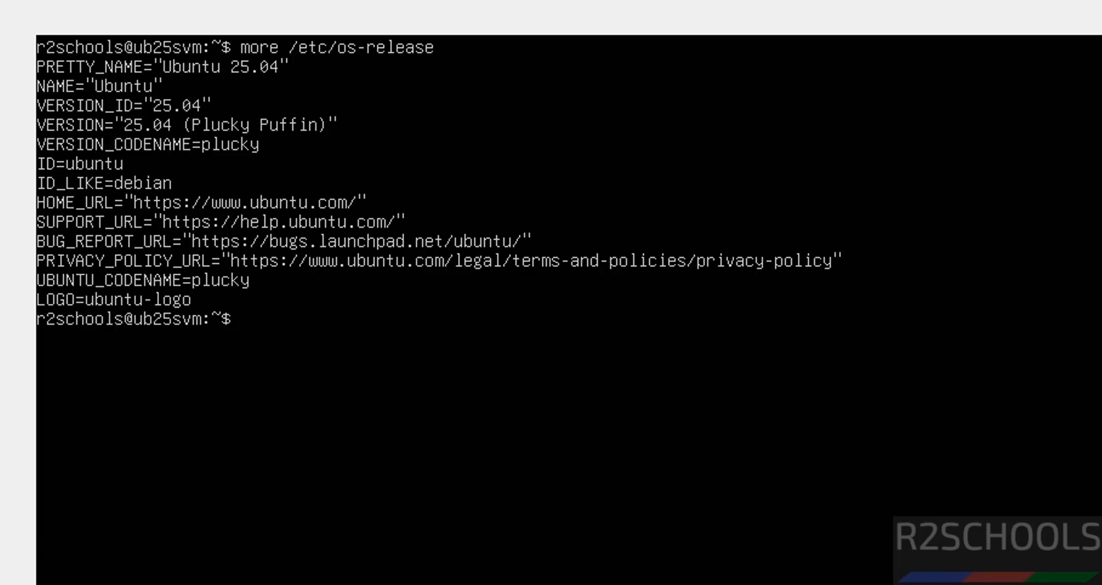
Clear the terminal and run sudo apt update && sudo apt upgrade to update the system's packages.
{"action": "key", "text": "ctrl+l"}
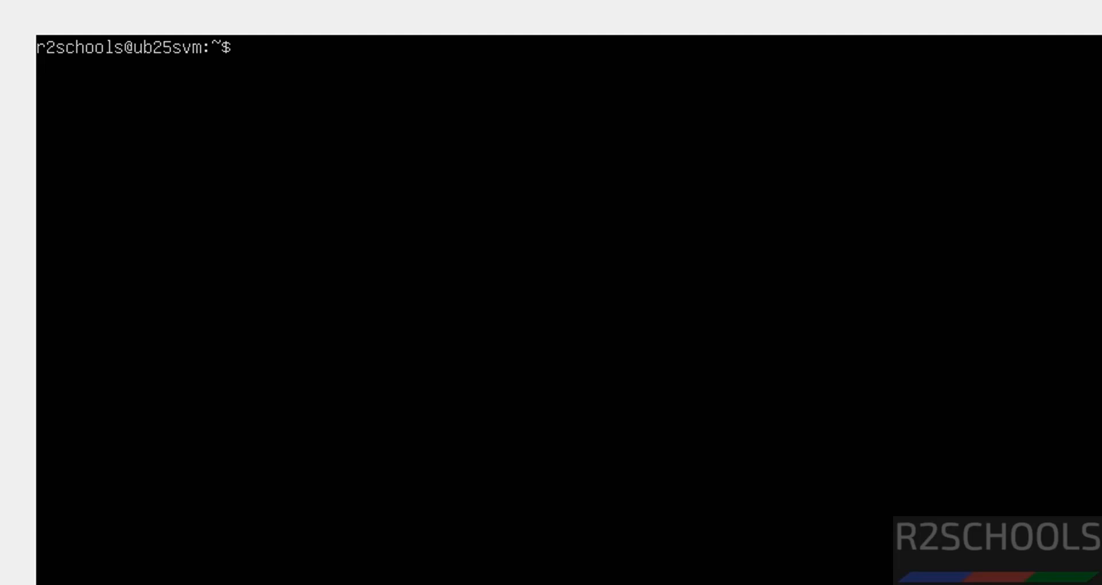
{"action": "type", "text": "sudo apt update"}
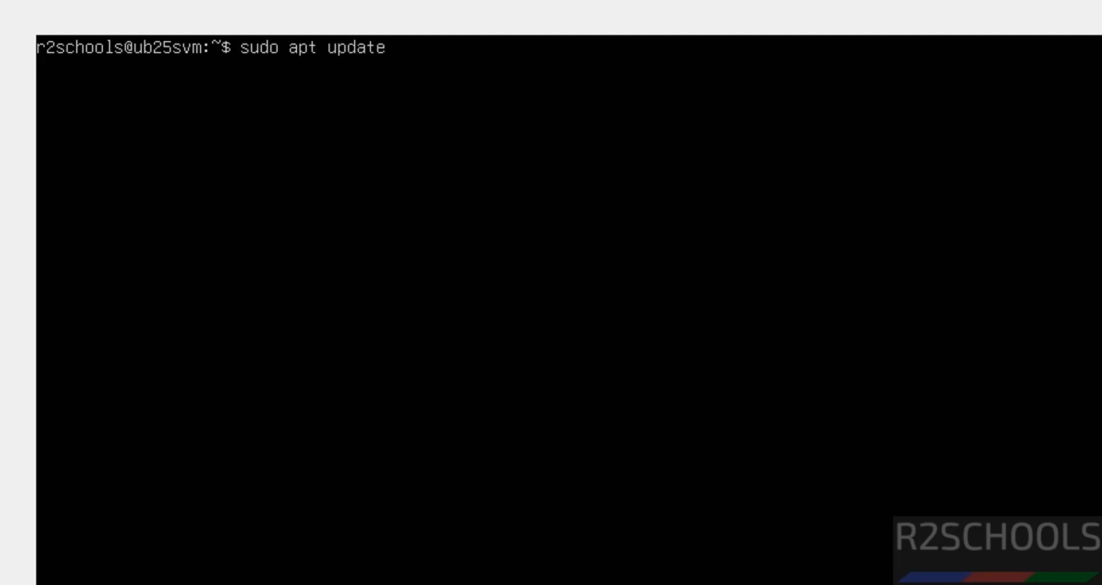
{"action": "type", "text": " && sudo ap"}
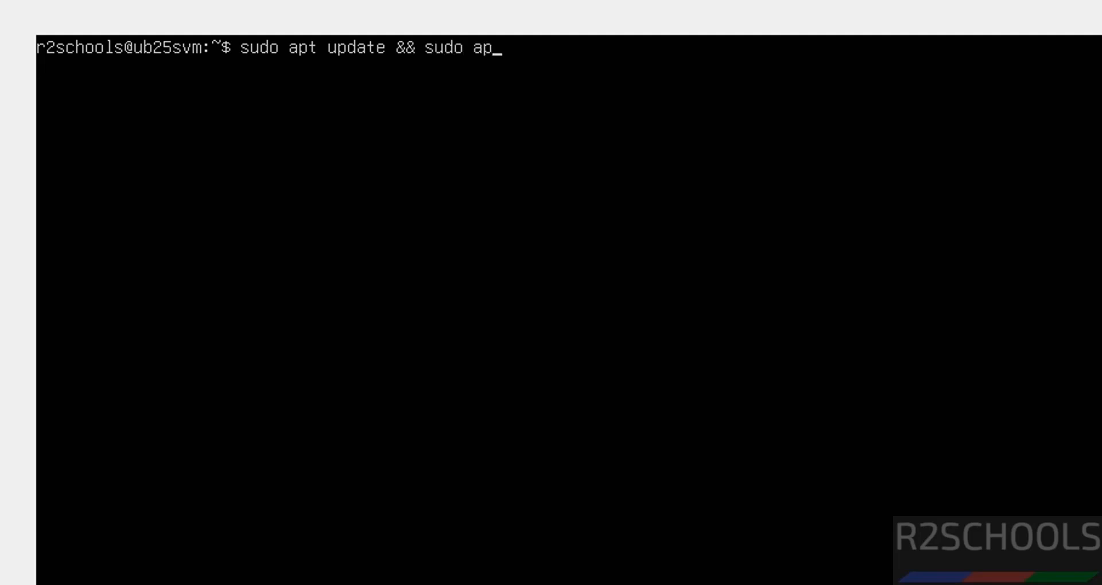
{"action": "type", "text": "t upgrade"}
{"action": "key", "text": "Return"}
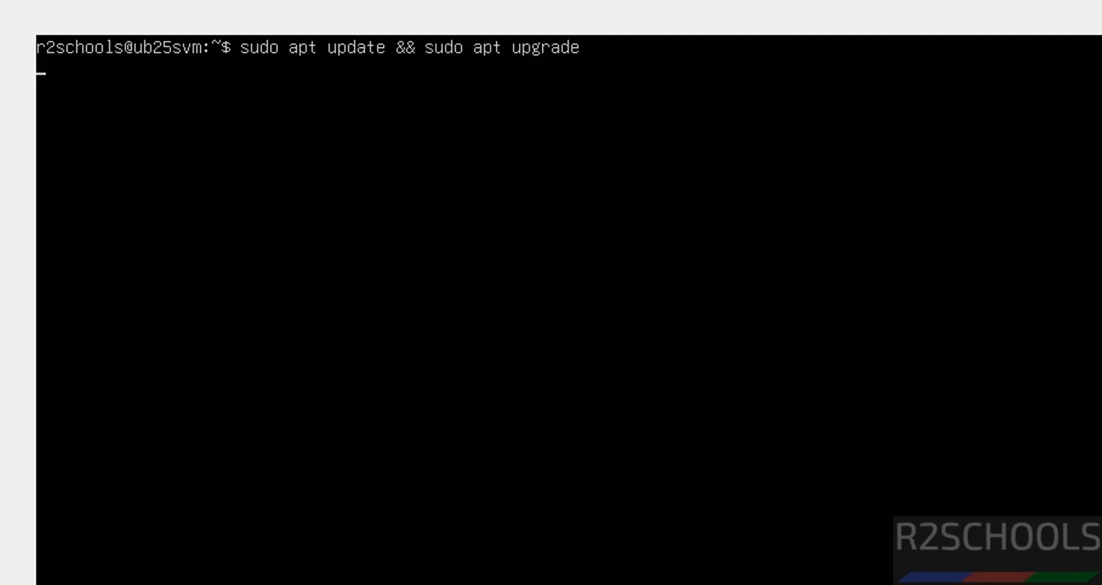